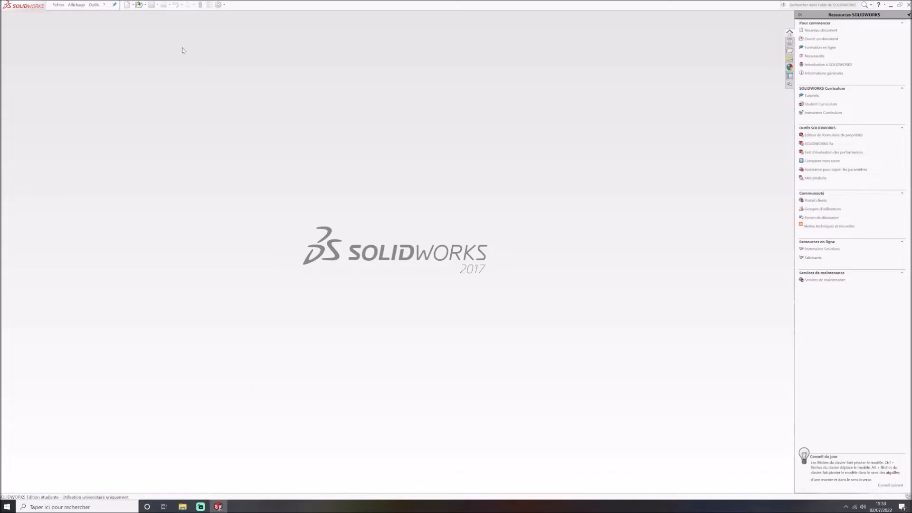
# - Create a new part document
pyautogui.click(56, 5)
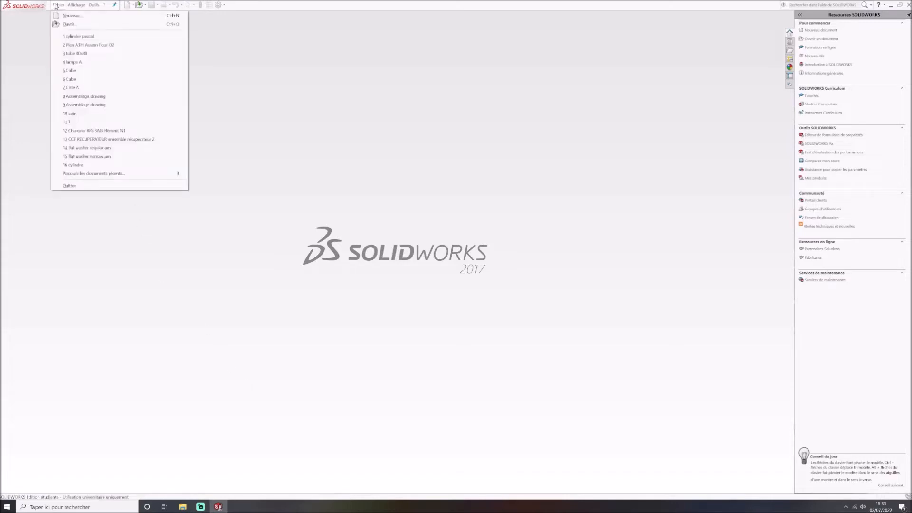
pyautogui.click(69, 16)
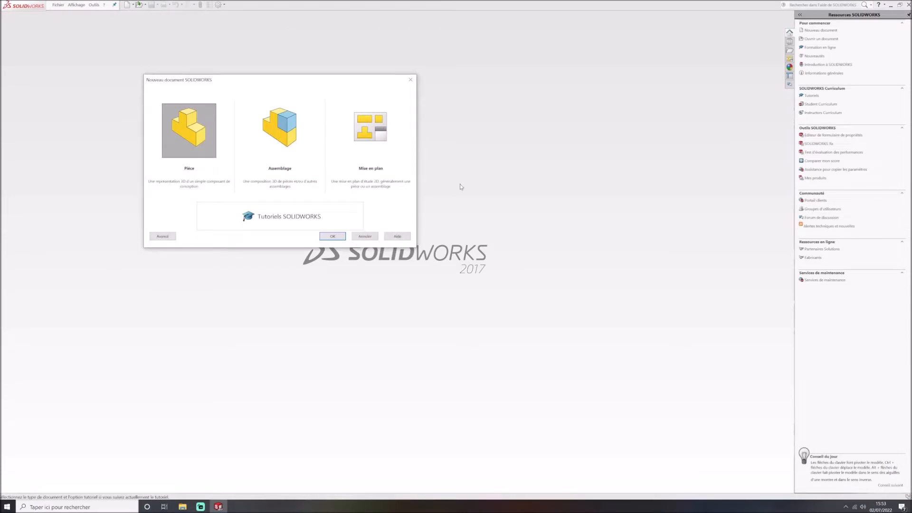
pyautogui.click(333, 237)
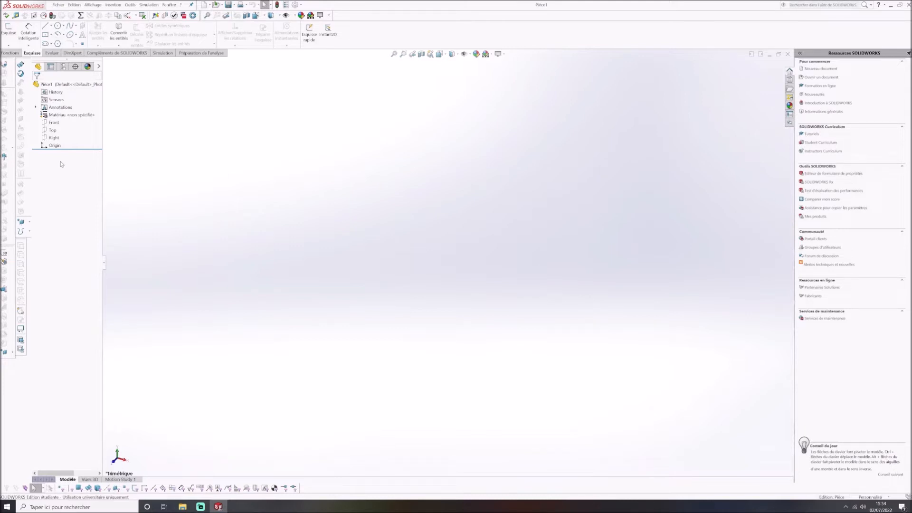
# - Start a sketch on the Front plane and draw a circle of radius 150 mm centred on the origin
pyautogui.click(52, 123)
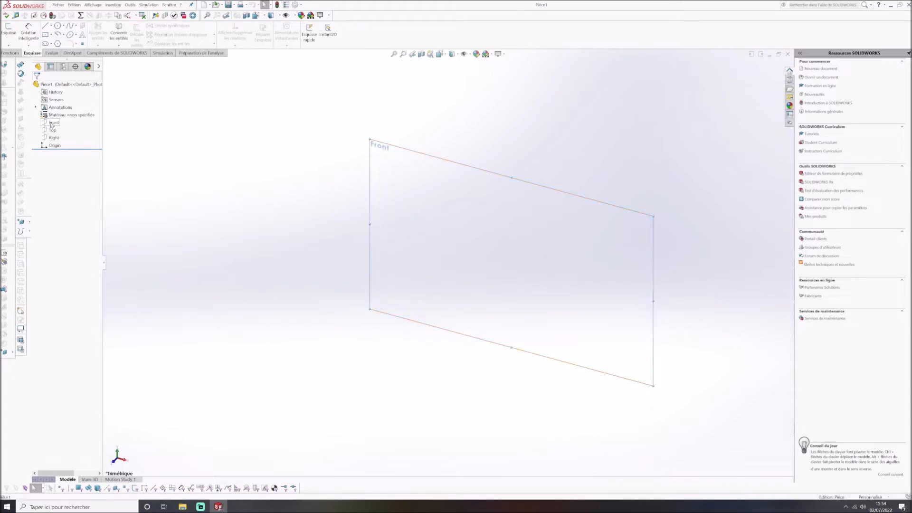
pyautogui.click(55, 116)
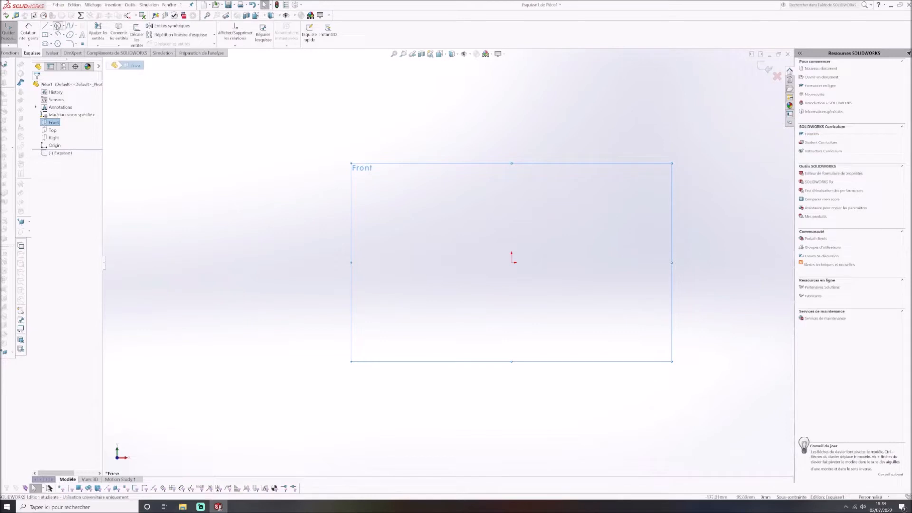
pyautogui.click(57, 27)
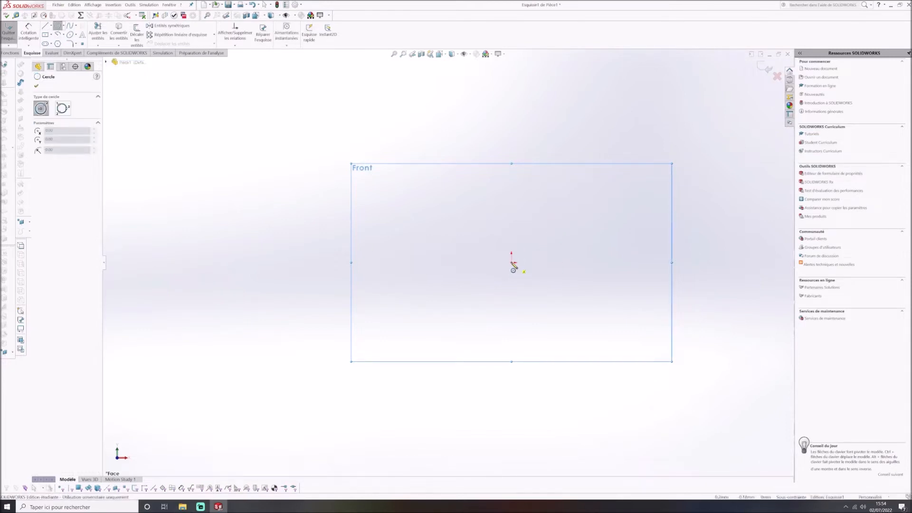
pyautogui.click(512, 262)
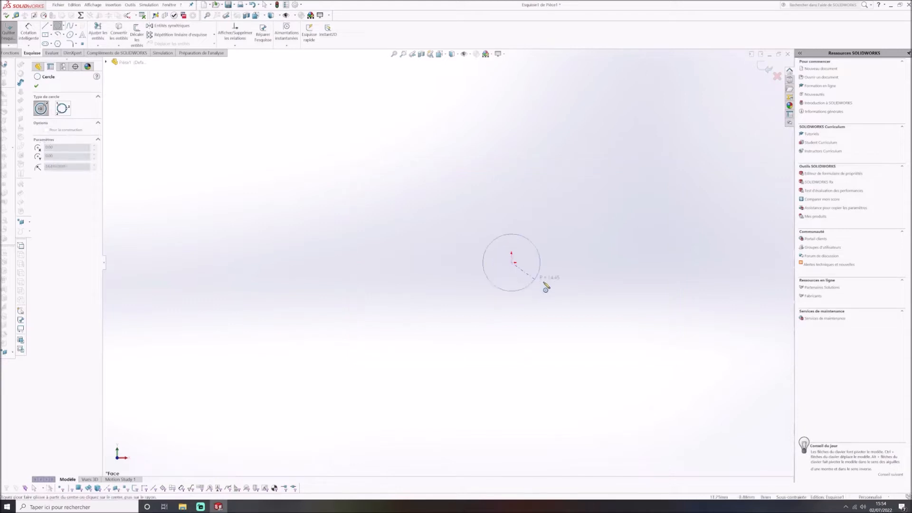
pyautogui.click(585, 298)
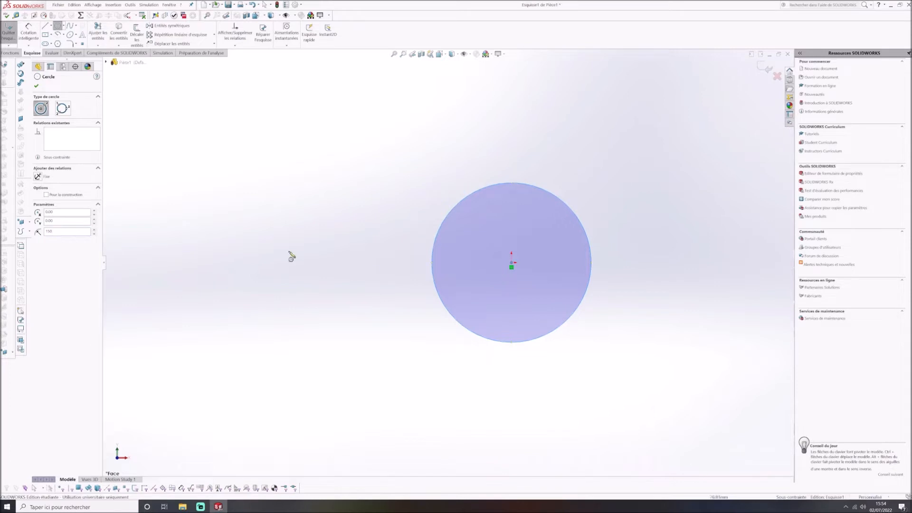
pyautogui.click(35, 88)
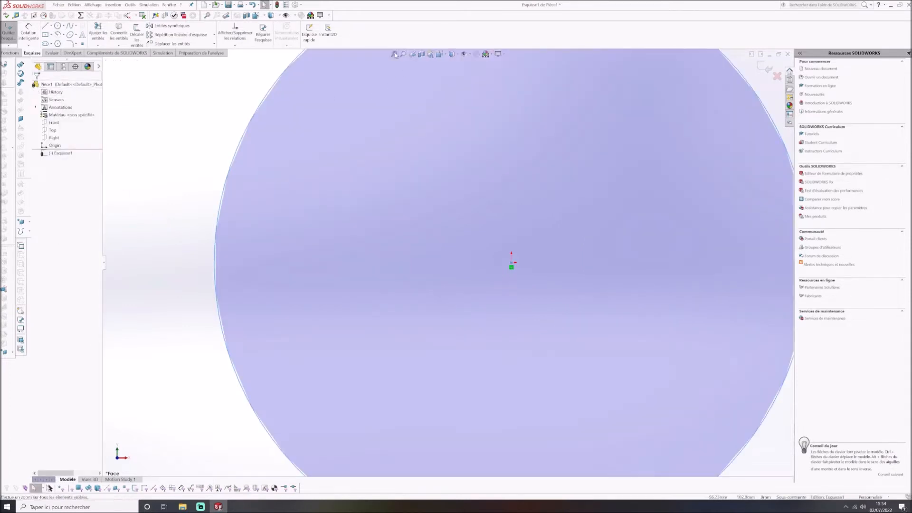
pyautogui.click(394, 55)
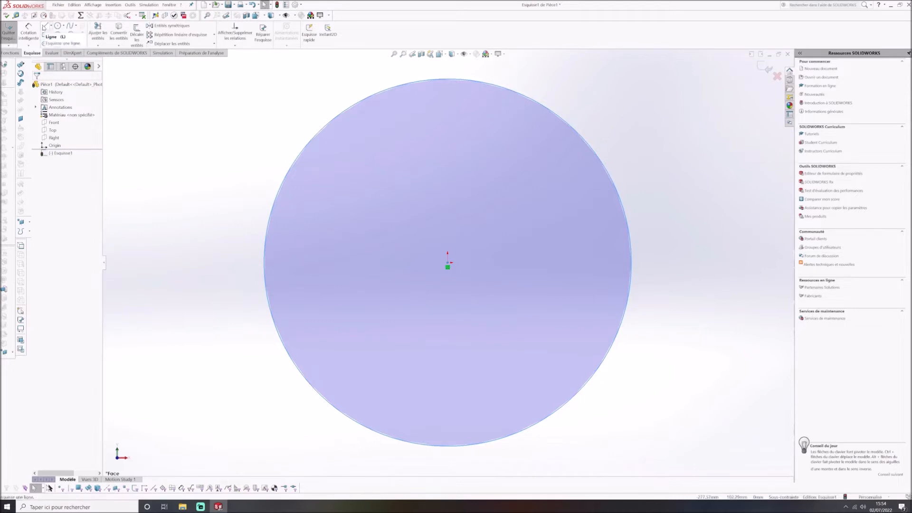
# - Draw a vertical line from the circle's centre up to the topmost point of the circle
pyautogui.click(44, 27)
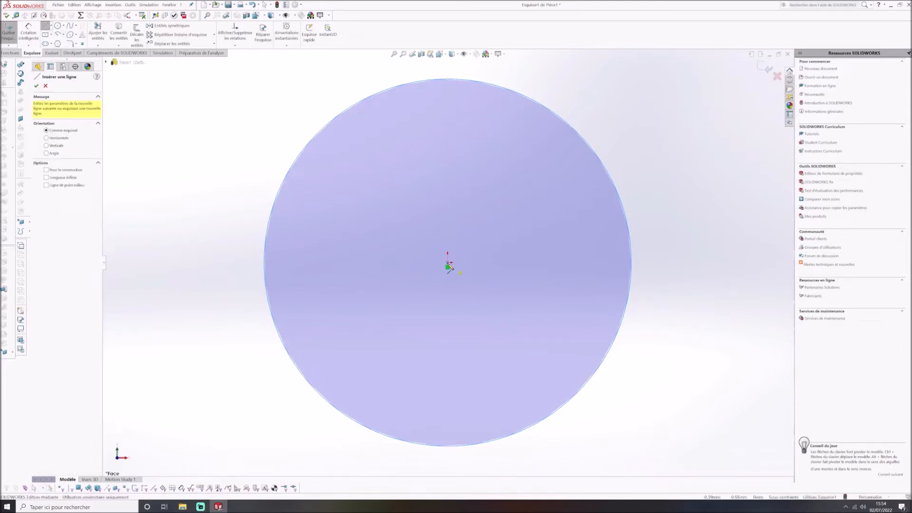
pyautogui.click(448, 264)
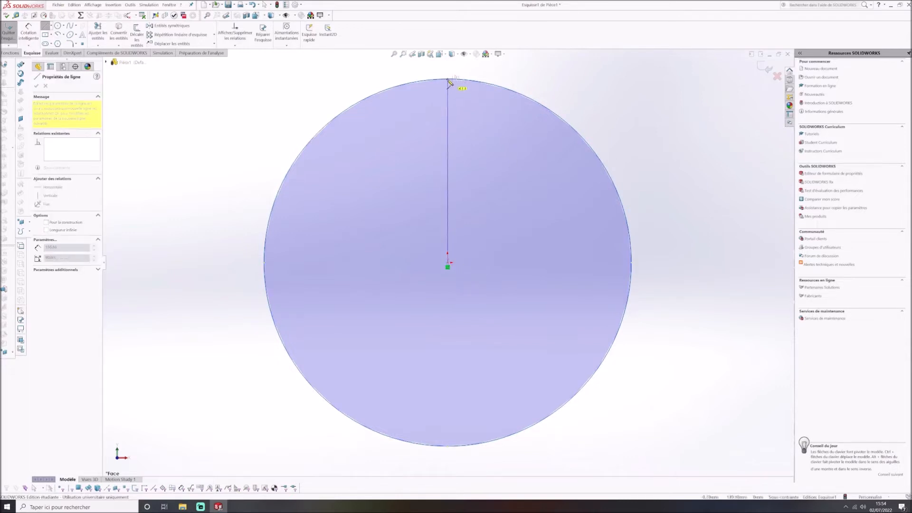
pyautogui.click(448, 81)
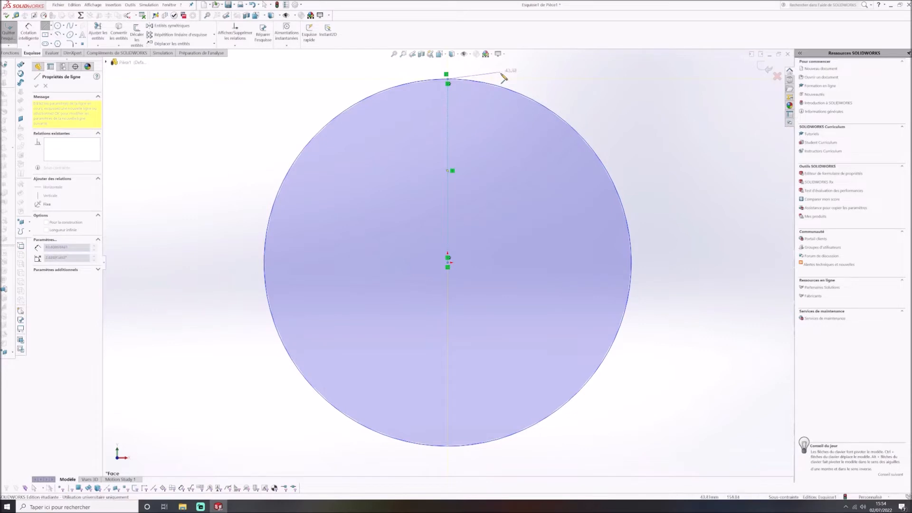
pyautogui.press('Escape')
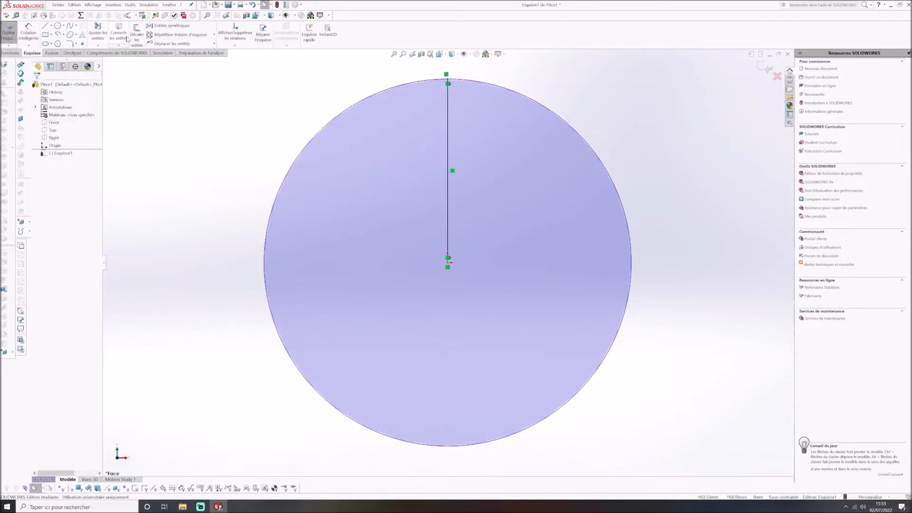
# - Offset the vertical line by 0.10 mm in both directions
pyautogui.click(142, 42)
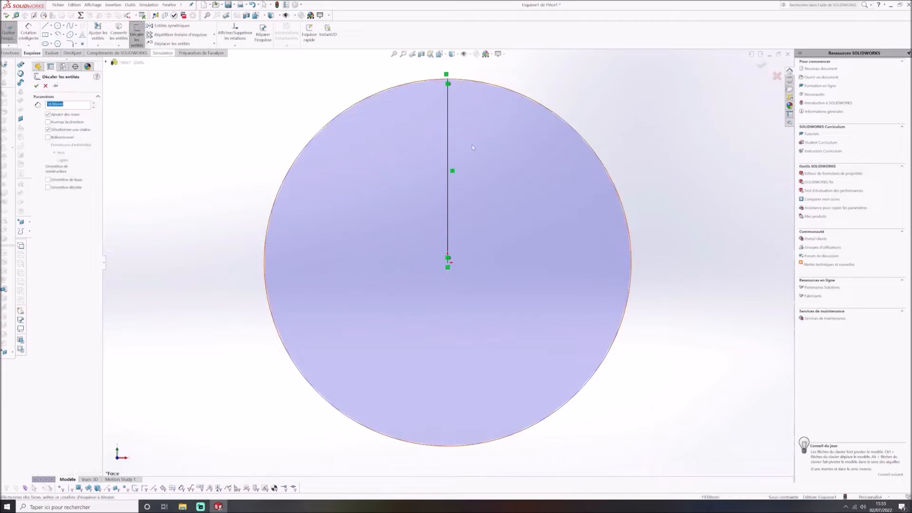
pyautogui.click(449, 122)
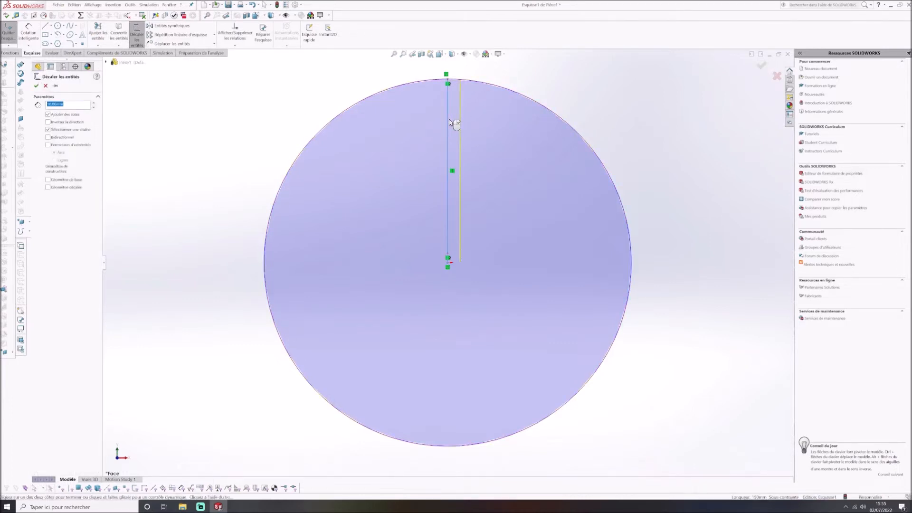
pyautogui.click(48, 138)
pyautogui.click(37, 86)
pyautogui.click(37, 86)
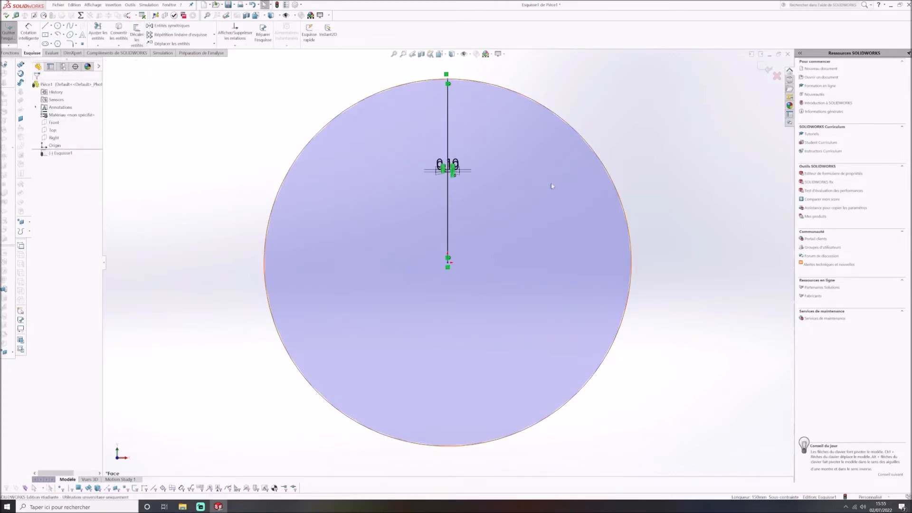
# - Trim away the two short arc pieces between the offset lines at the top of the circle to leave a narrow gap
pyautogui.scroll(-2, 464, 101)
pyautogui.scroll(4, 414, 184)
pyautogui.scroll(5, 452, 191)
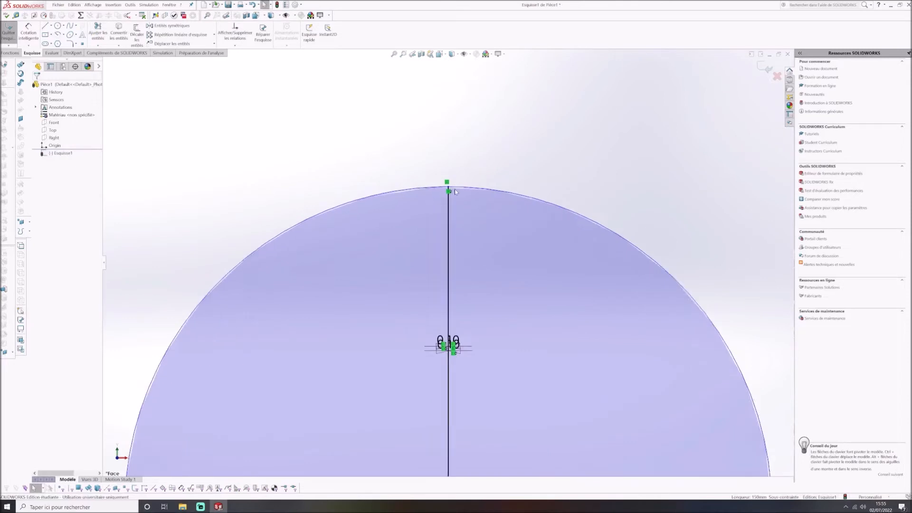
pyautogui.scroll(4, 452, 216)
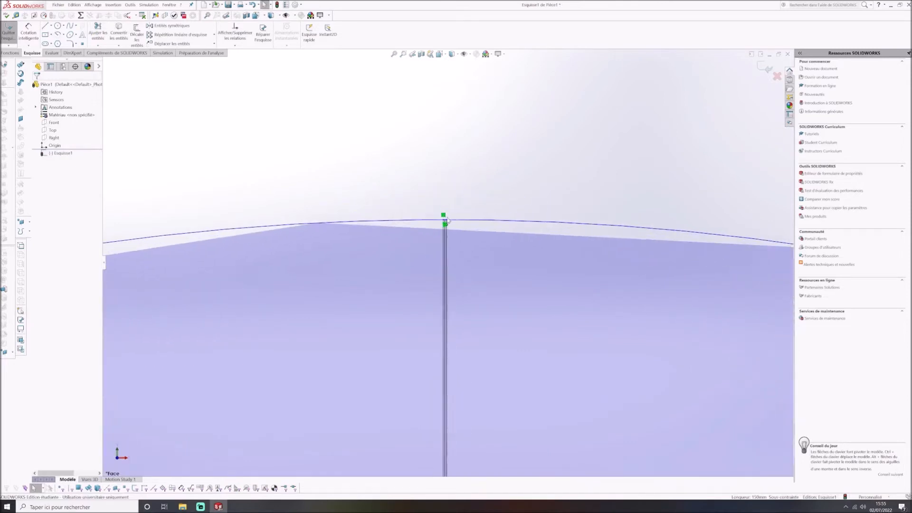
pyautogui.scroll(5, 449, 242)
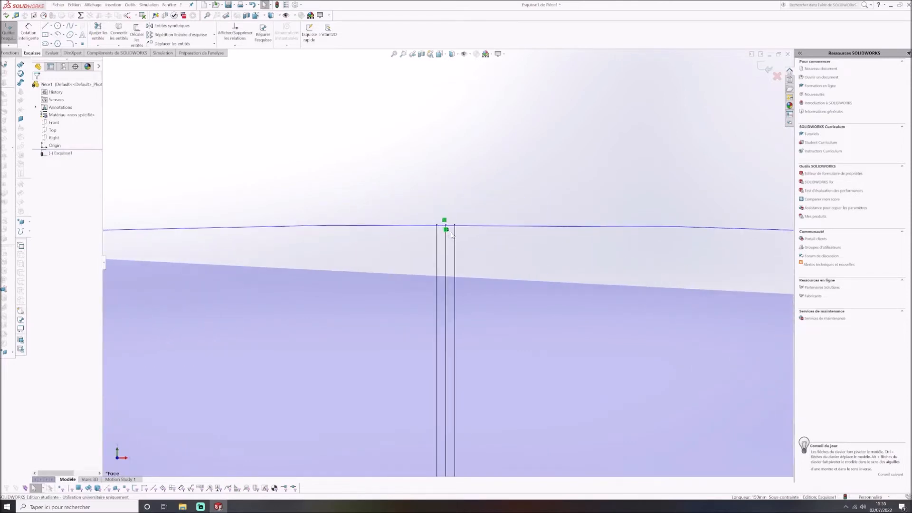
pyautogui.scroll(2, 441, 236)
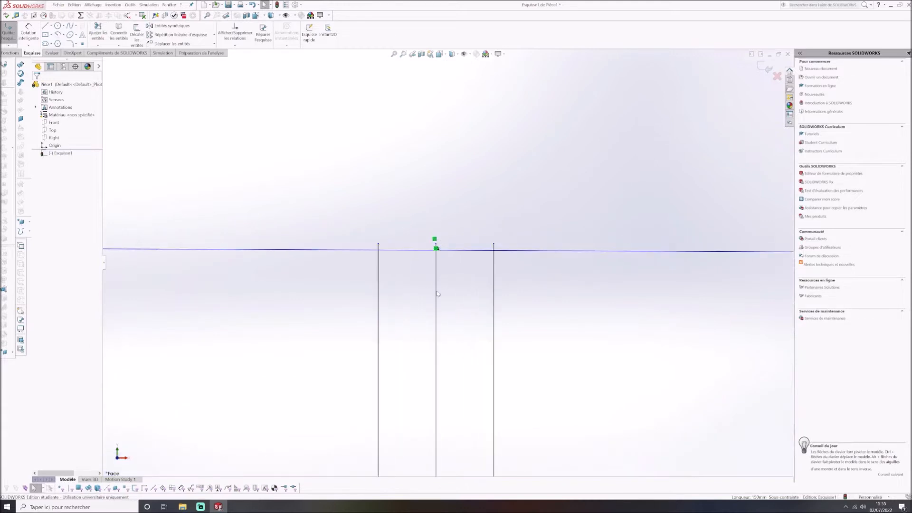
pyautogui.scroll(2, 422, 246)
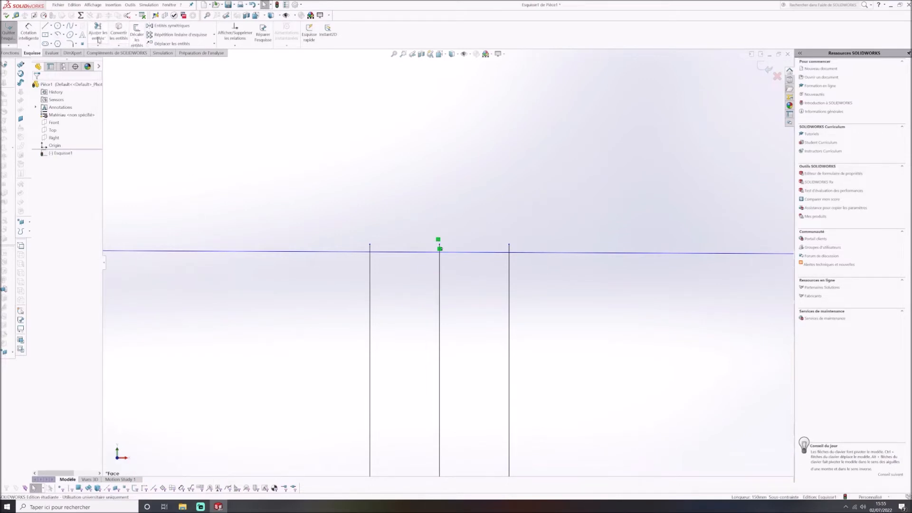
pyautogui.click(99, 33)
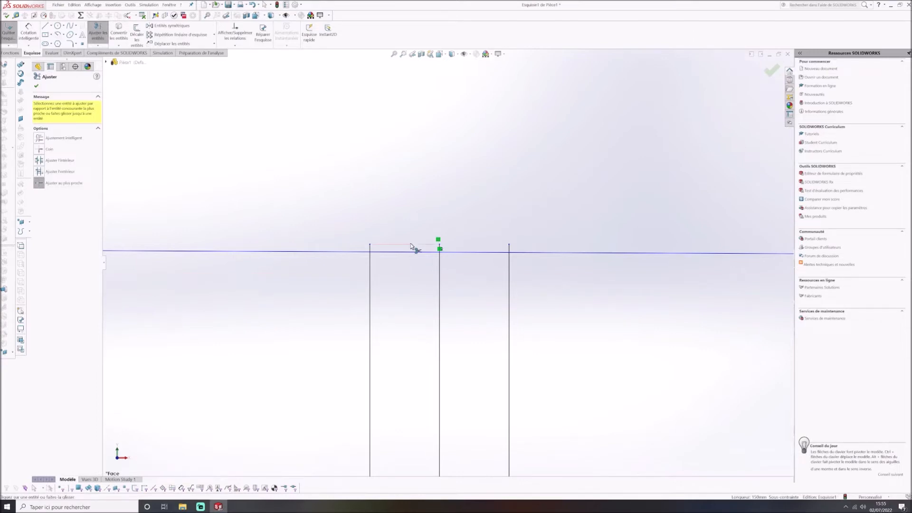
pyautogui.moveTo(411, 246); pyautogui.dragTo(413, 249)
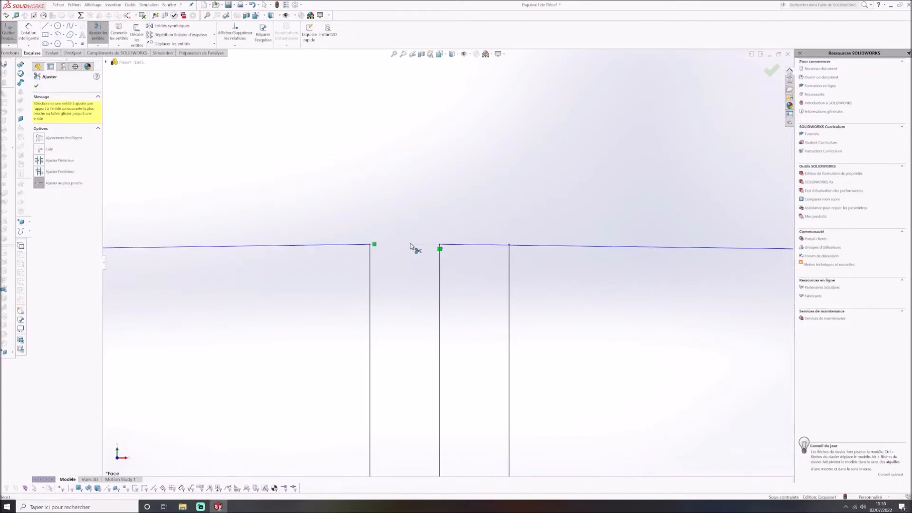
pyautogui.click(470, 245)
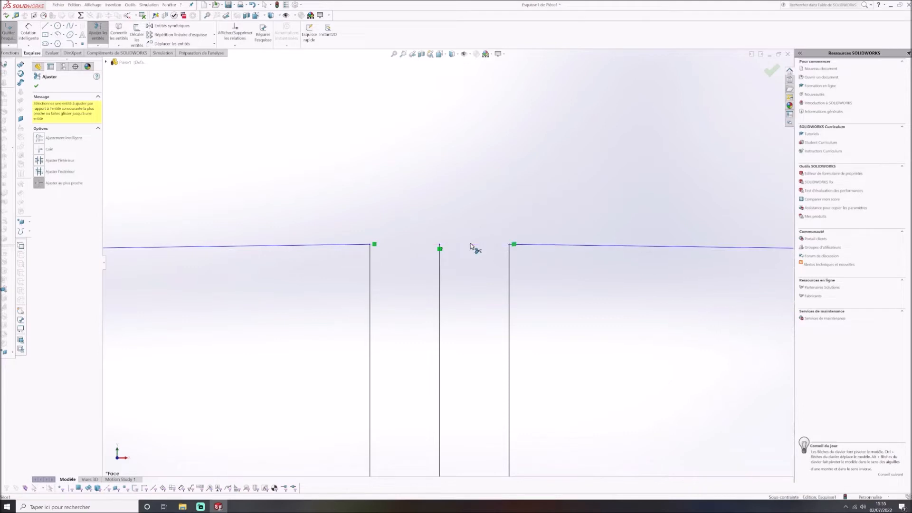
pyautogui.press('Escape')
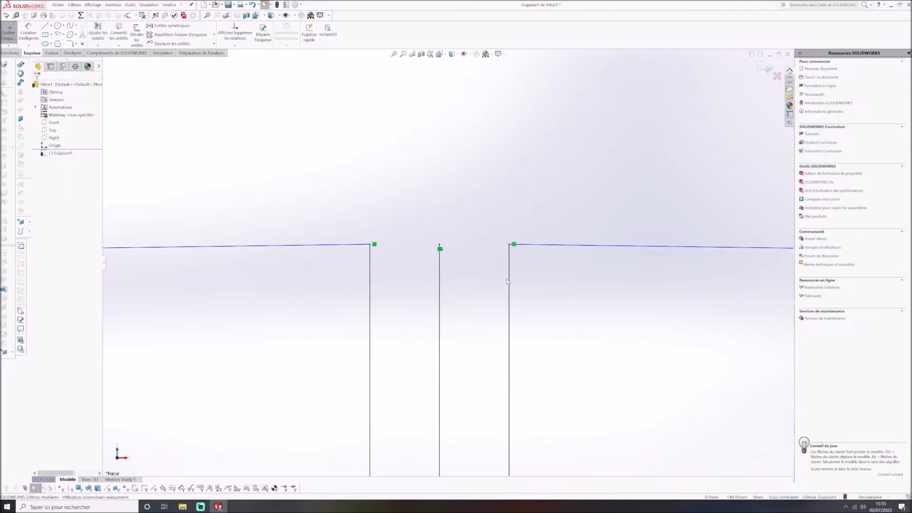
# - Convert the three vertical lines to construction geometry and exit the sketch
pyautogui.click(371, 302)
pyautogui.rightClick(371, 303)
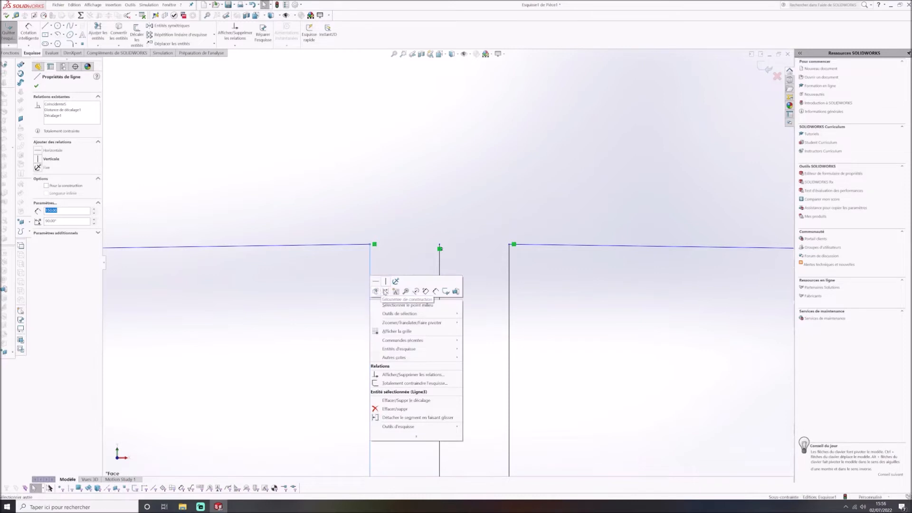
pyautogui.click(385, 292)
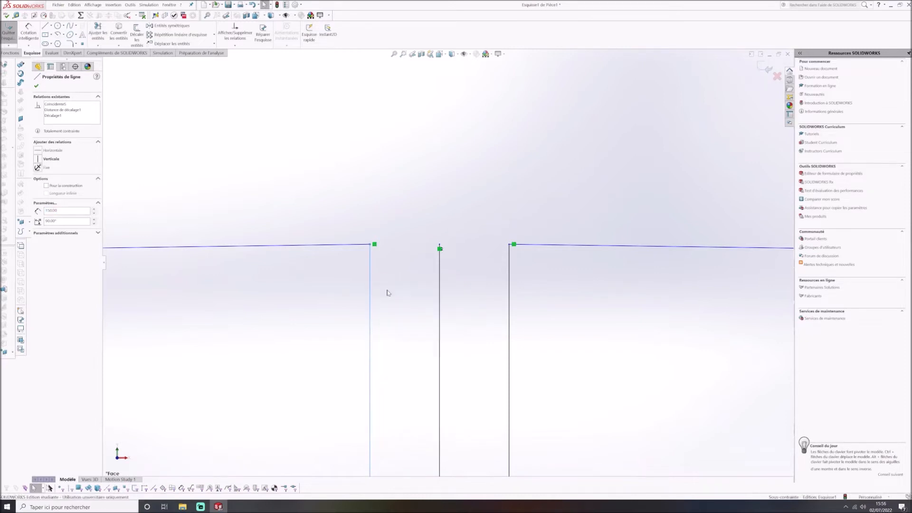
pyautogui.click(439, 281)
pyautogui.rightClick(439, 281)
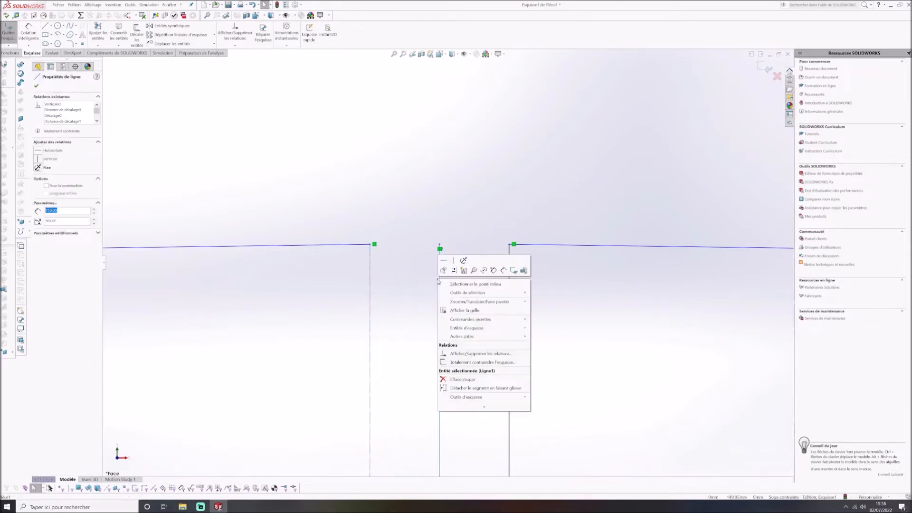
pyautogui.click(453, 271)
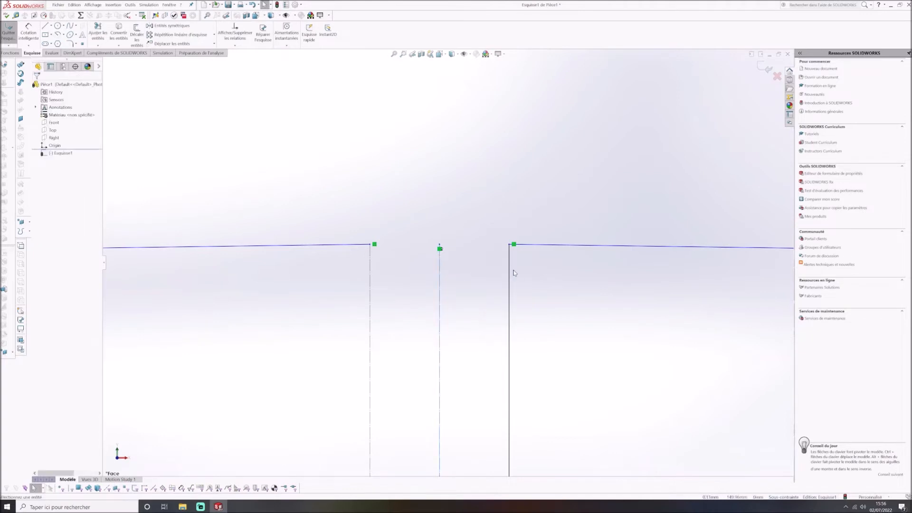
pyautogui.click(510, 274)
pyautogui.rightClick(510, 273)
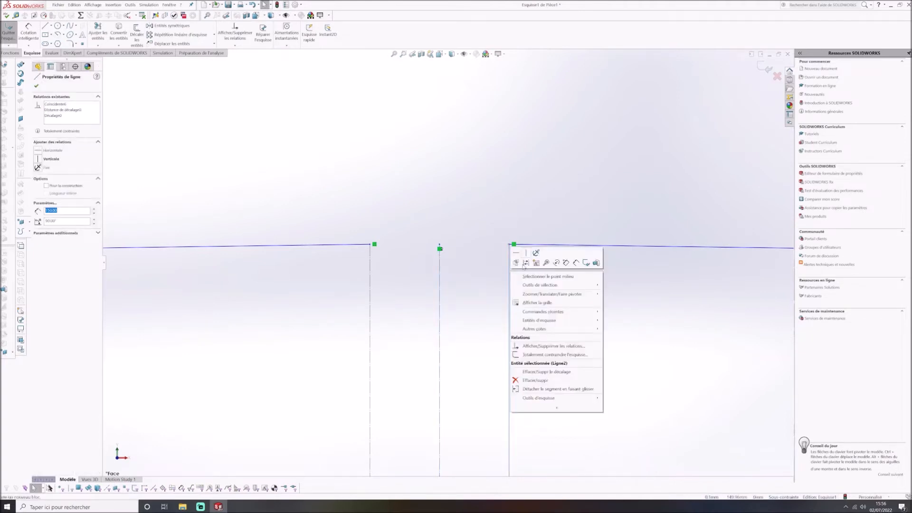
pyautogui.click(525, 264)
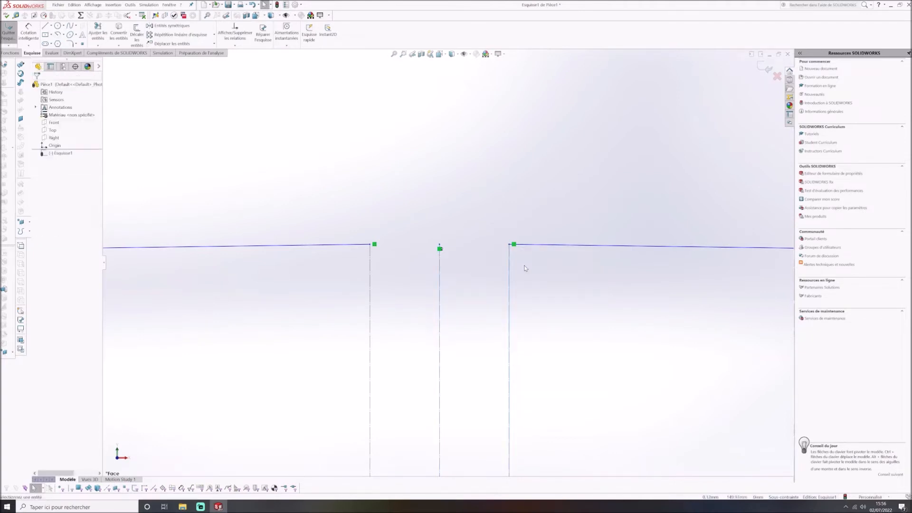
pyautogui.click(394, 53)
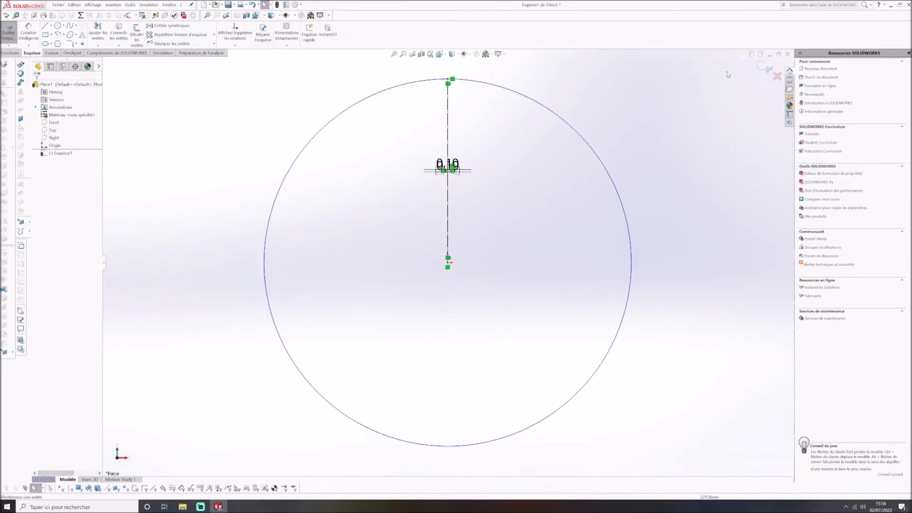
pyautogui.click(758, 71)
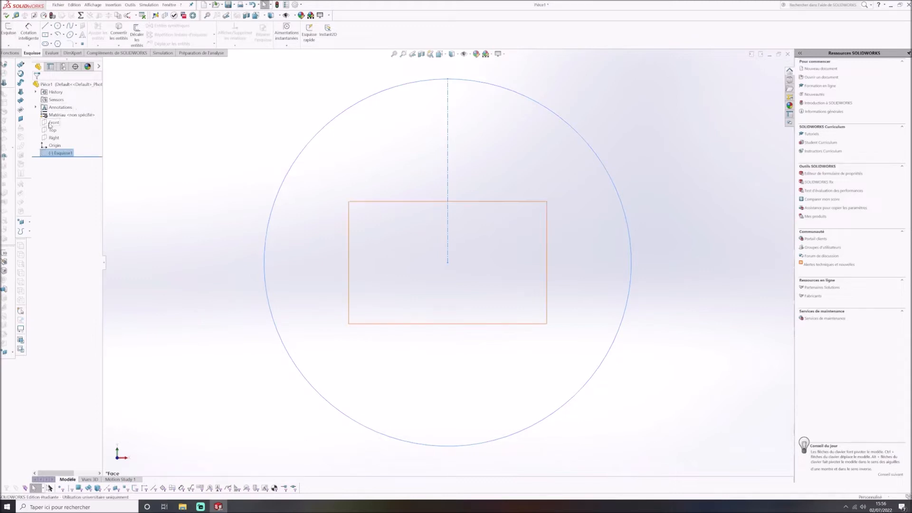
# - Create a reference plane parallel to the Front plane at an offset of 150 mm
pyautogui.click(54, 122)
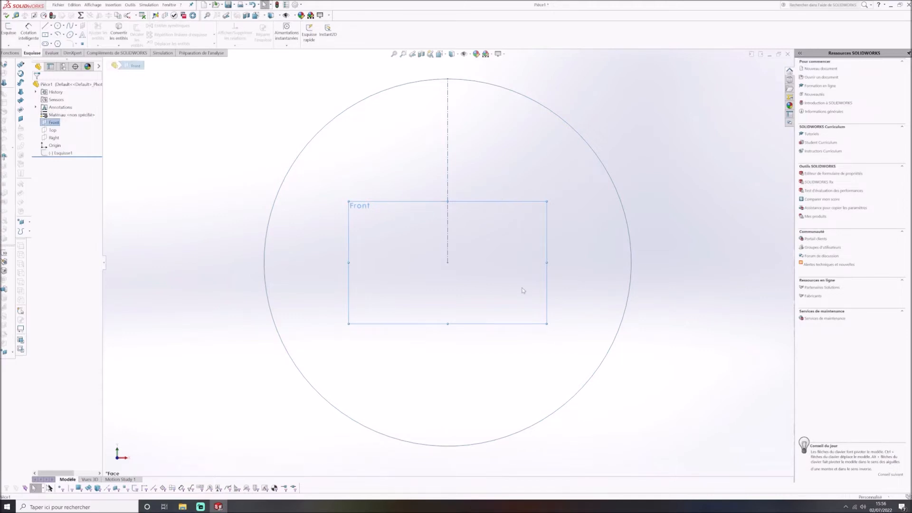
pyautogui.moveTo(499, 280)
pyautogui.mouseDown(button='middle')
pyautogui.moveTo(483, 143)
pyautogui.moveTo(469, 199)
pyautogui.moveTo(427, 237)
pyautogui.moveTo(564, 231)
pyautogui.moveTo(474, 228)
pyautogui.moveTo(478, 167)
pyautogui.moveTo(502, 152)
pyautogui.moveTo(537, 154)
pyautogui.moveTo(578, 248)
pyautogui.moveTo(602, 269)
pyautogui.moveTo(632, 269)
pyautogui.moveTo(547, 271)
pyautogui.moveTo(509, 230)
pyautogui.moveTo(512, 156)
pyautogui.moveTo(499, 173)
pyautogui.moveTo(515, 161)
pyautogui.moveTo(568, 165)
pyautogui.moveTo(553, 180)
pyautogui.moveTo(500, 193)
pyautogui.mouseUp(button='middle')
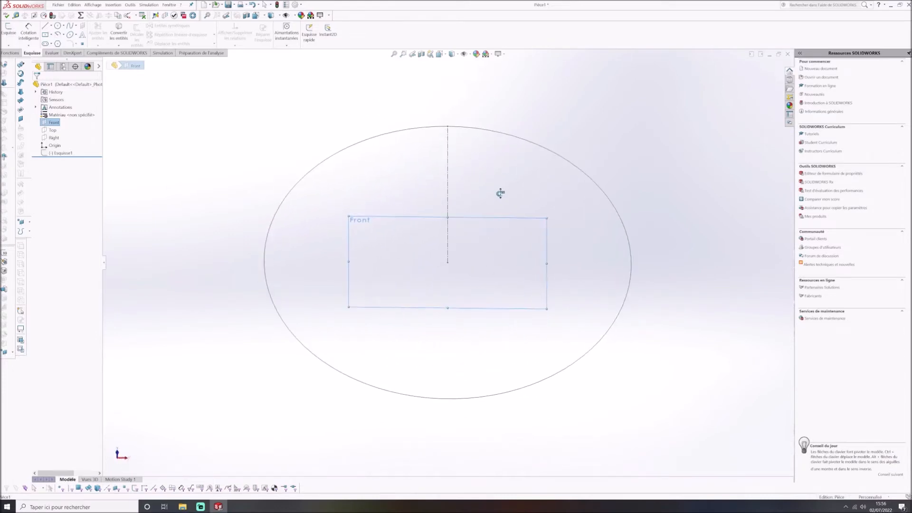
pyautogui.press('Escape')
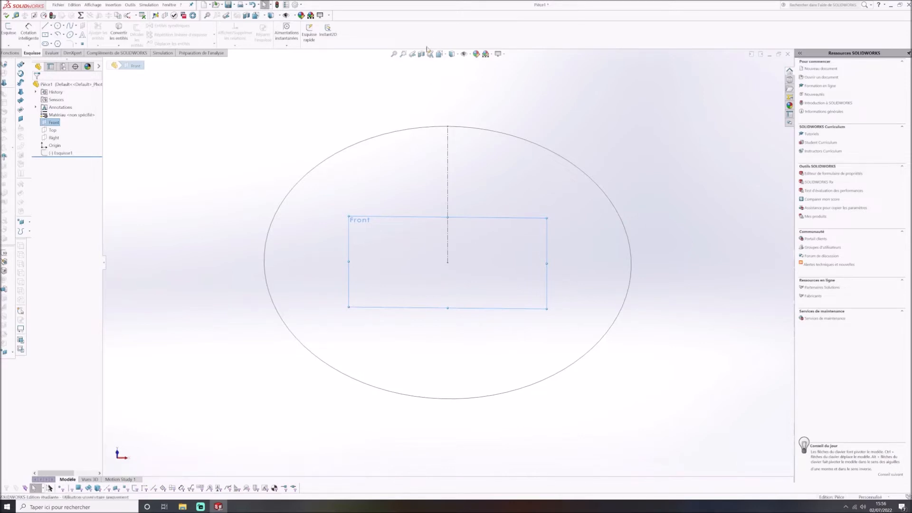
pyautogui.click(439, 53)
pyautogui.click(450, 90)
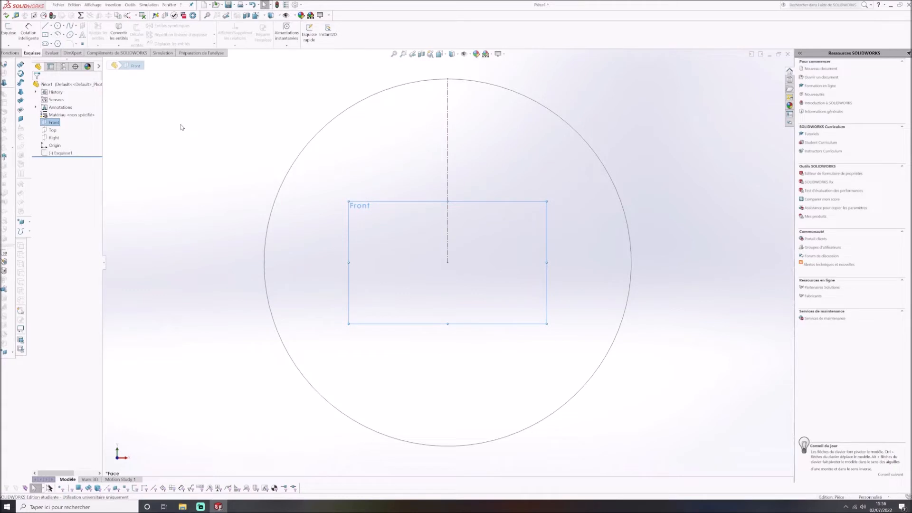
pyautogui.click(11, 53)
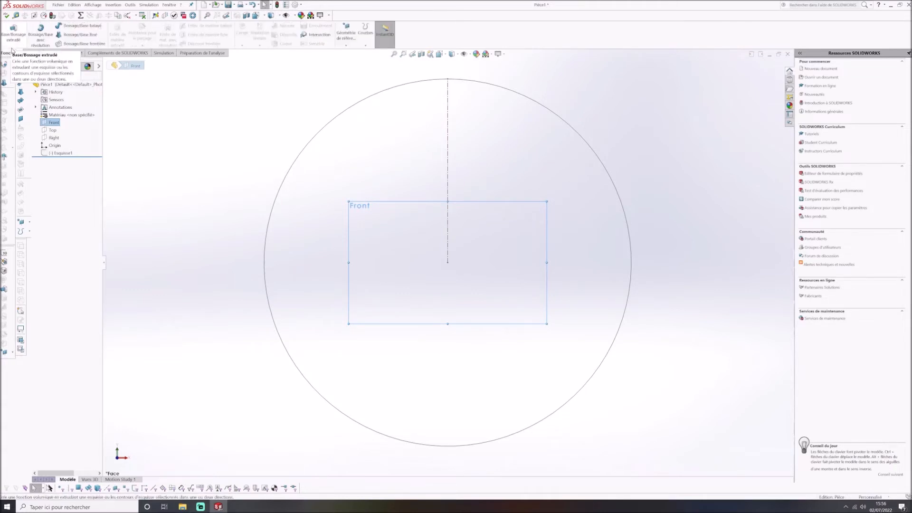
pyautogui.click(348, 37)
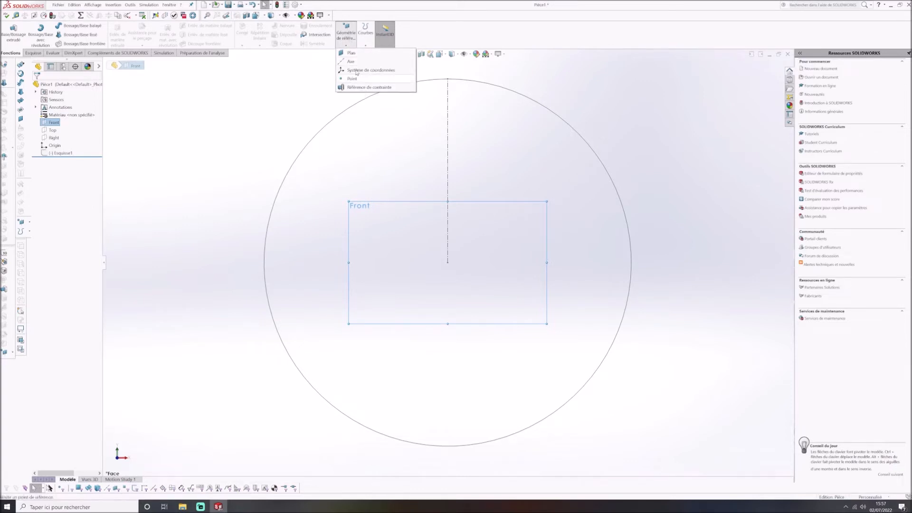
pyautogui.click(352, 54)
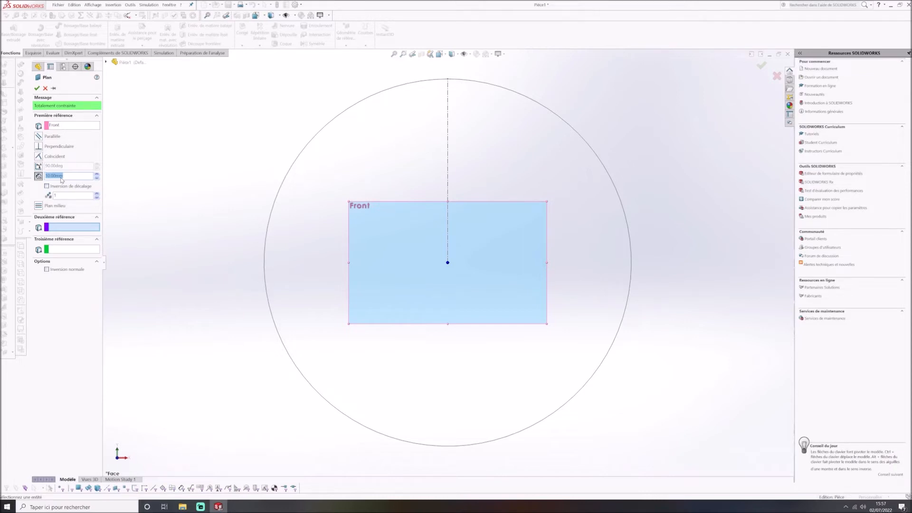
pyautogui.write('150')
pyautogui.click(37, 88)
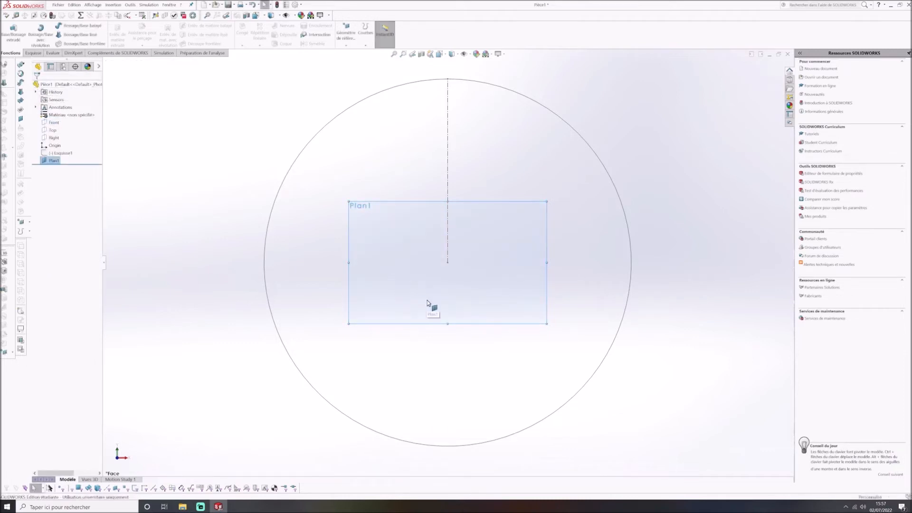
# - Sketch a circle of 90 mm radius centred on the origin on the new offset plane
pyautogui.scroll(-1, 448, 311)
pyautogui.scroll(3, 448, 311)
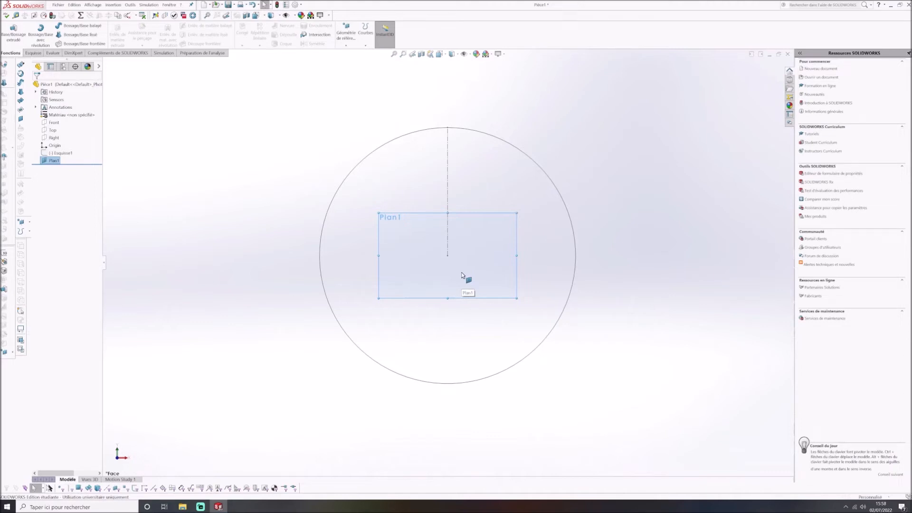
pyautogui.moveTo(460, 275); pyautogui.dragTo(435, 133, button='middle')
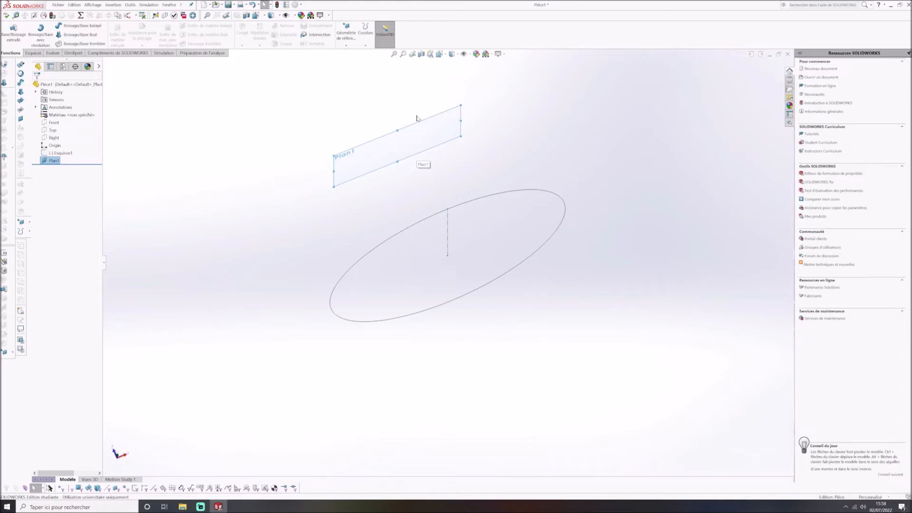
pyautogui.click(439, 54)
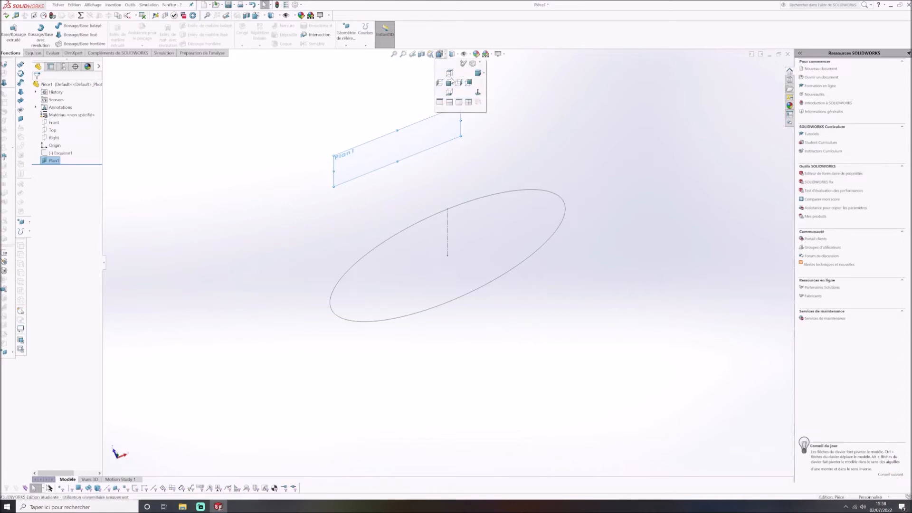
pyautogui.click(451, 84)
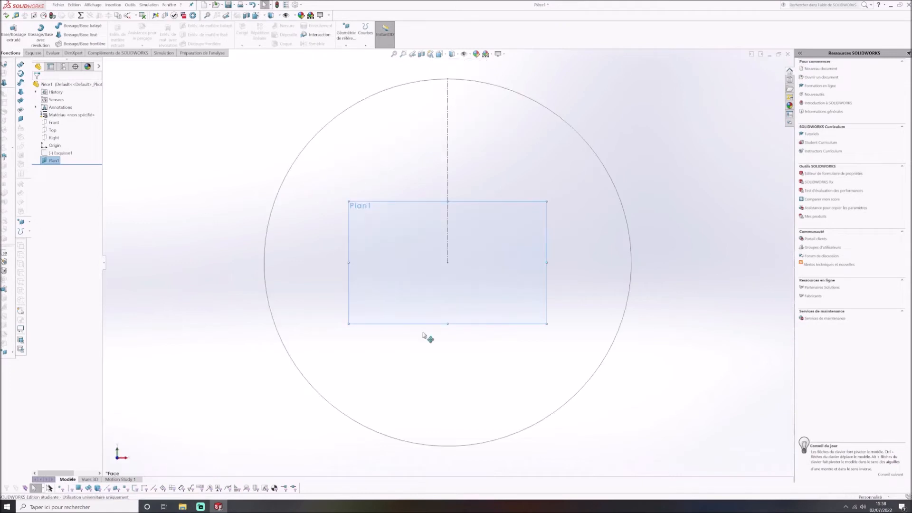
pyautogui.click(33, 53)
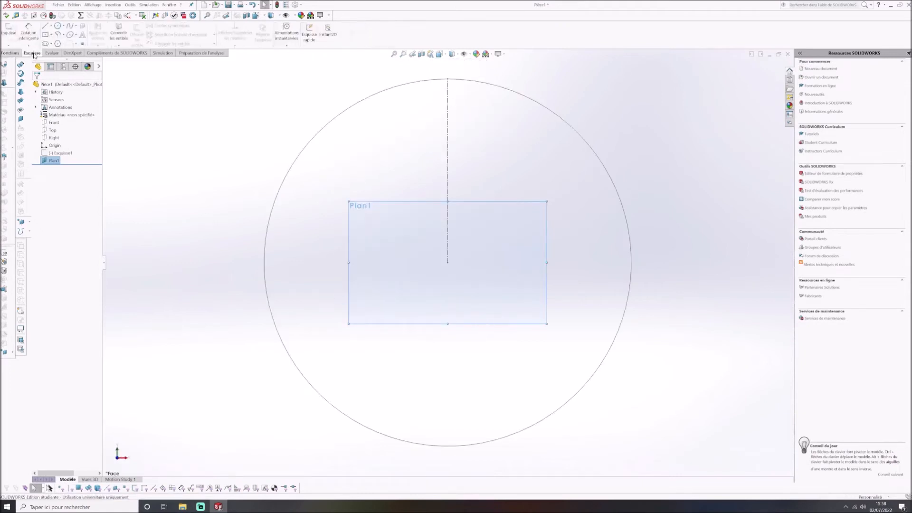
pyautogui.click(58, 26)
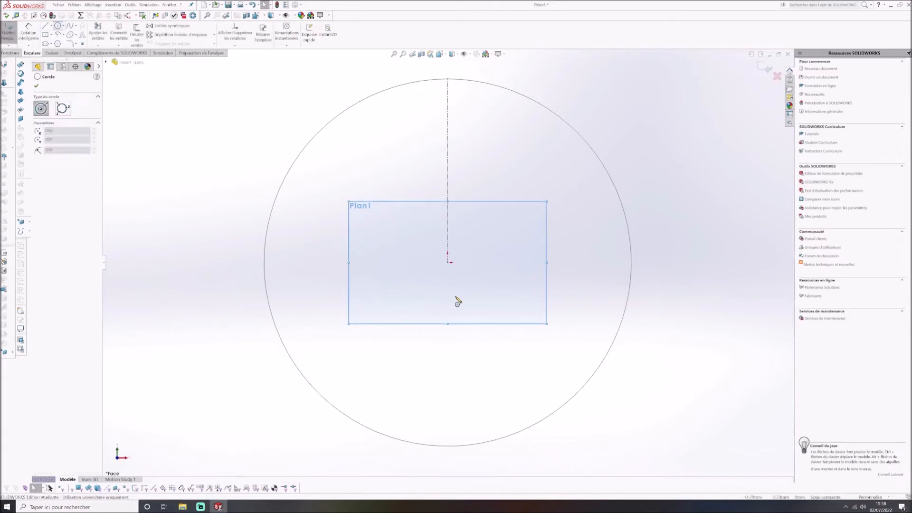
pyautogui.scroll(-5, 449, 266)
pyautogui.scroll(-5, 449, 259)
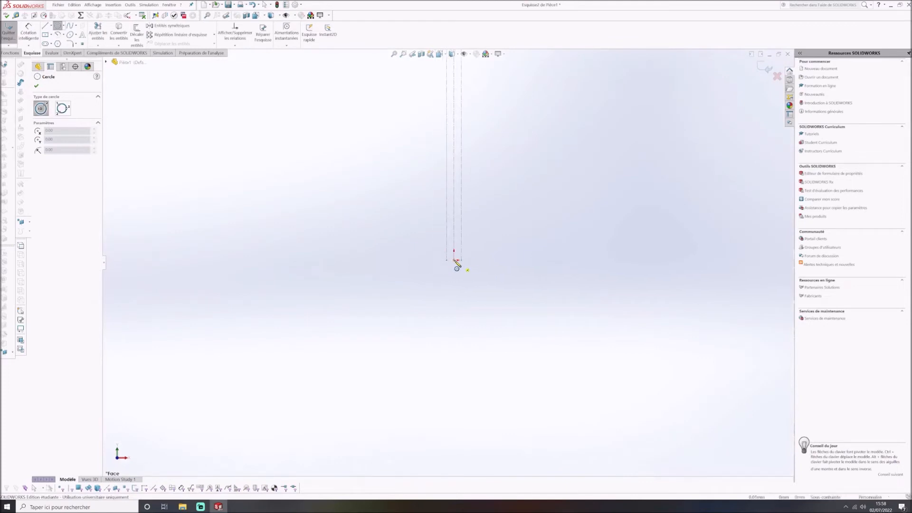
pyautogui.click(452, 260)
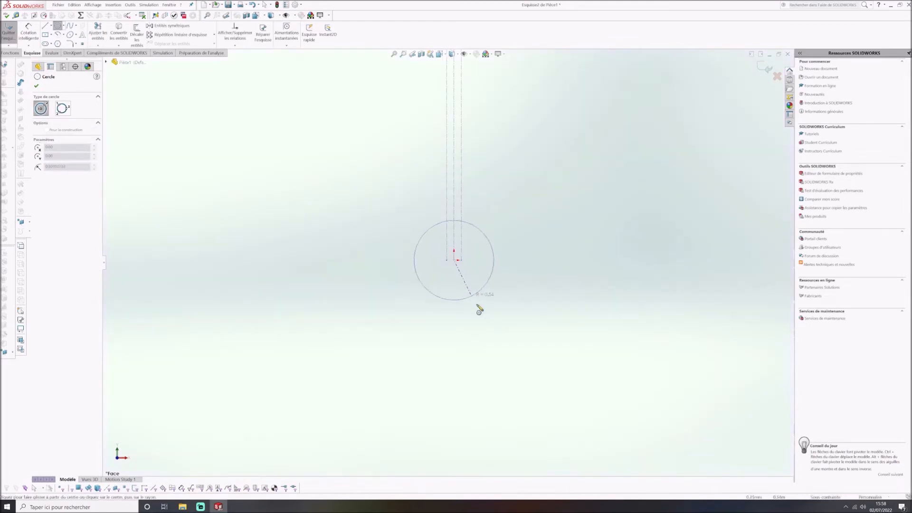
pyautogui.scroll(5, 520, 338)
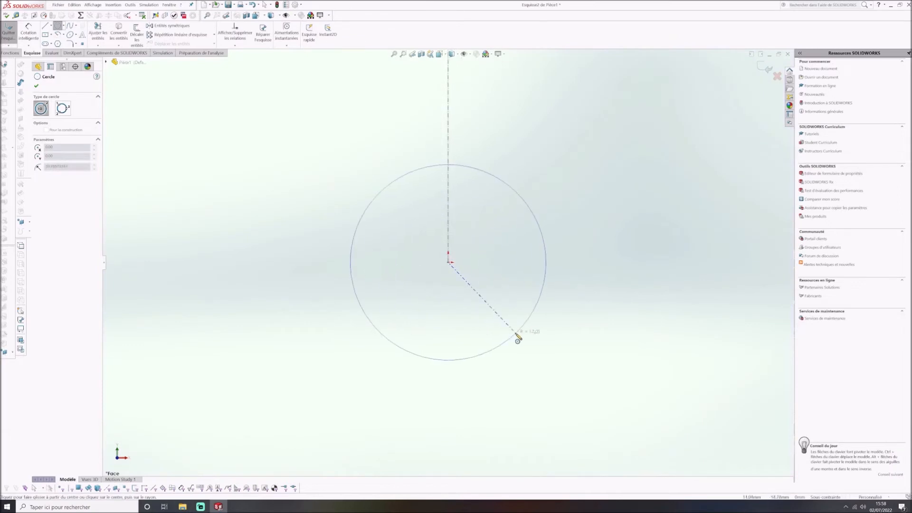
pyautogui.scroll(4, 495, 319)
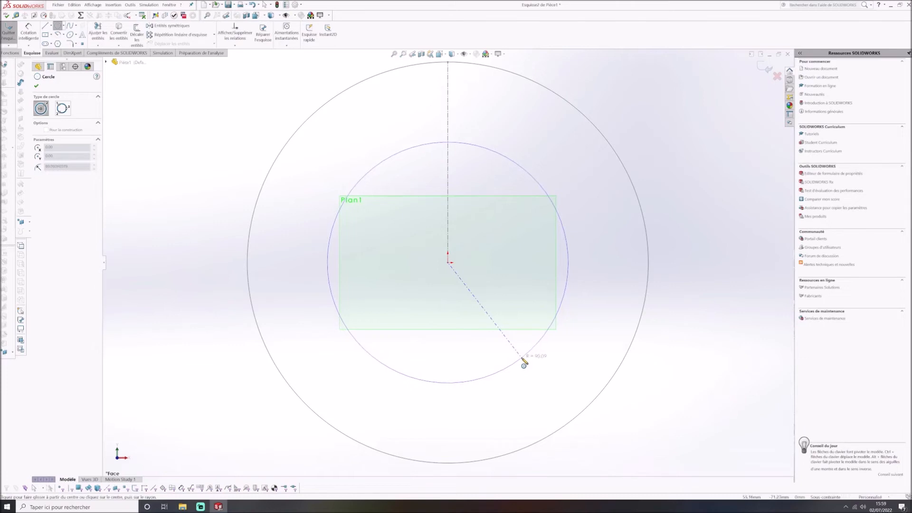
pyautogui.click(524, 363)
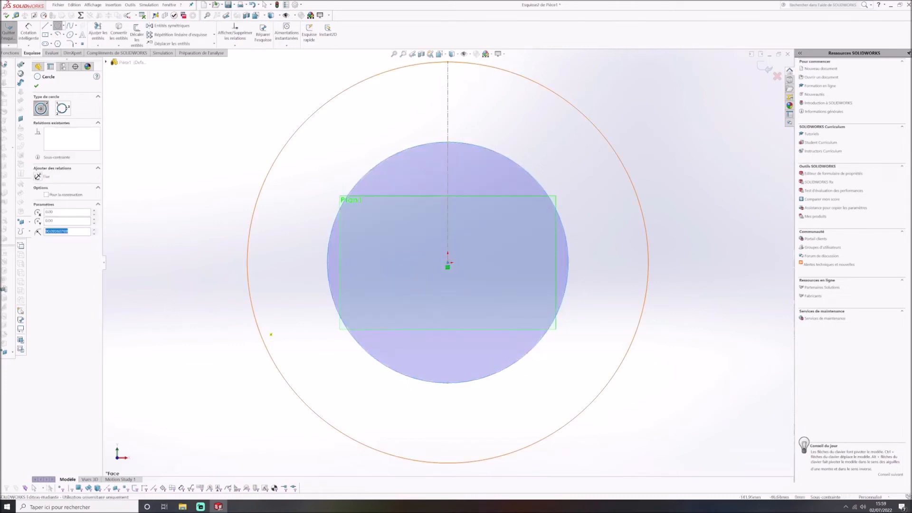
pyautogui.write('90')
pyautogui.click(36, 86)
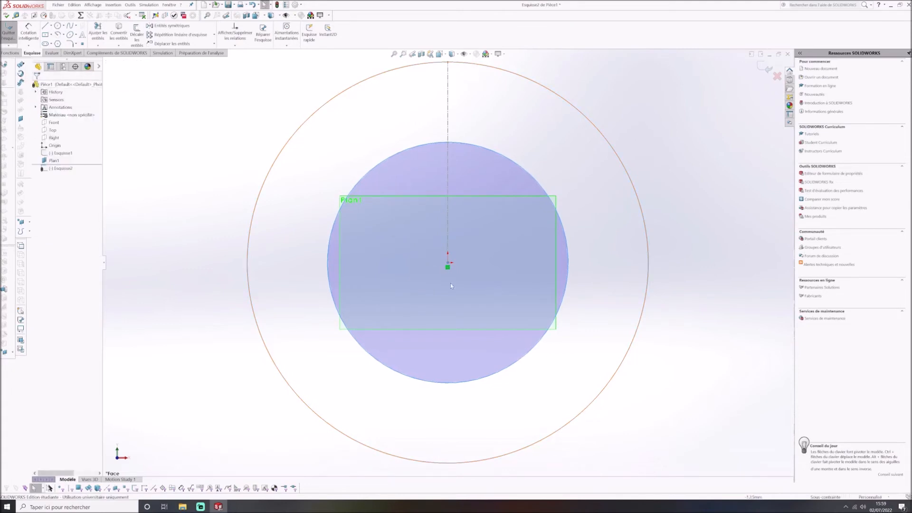
# - Draw a vertical line from the centre of the 90 mm radius circle up to its topmost point
pyautogui.scroll(-1, 459, 308)
pyautogui.scroll(2, 459, 309)
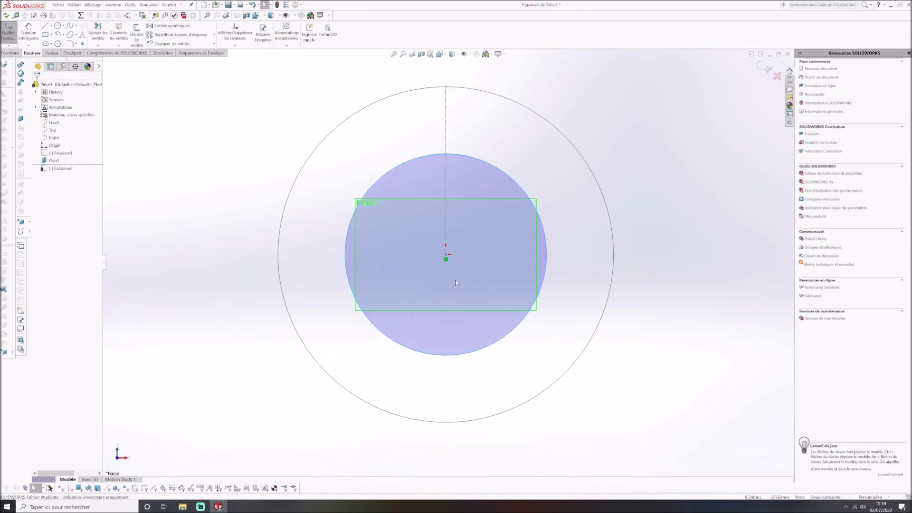
pyautogui.press('Escape')
pyautogui.moveTo(455, 283)
pyautogui.mouseDown(button='middle')
pyautogui.moveTo(442, 163)
pyautogui.moveTo(409, 152)
pyautogui.moveTo(354, 157)
pyautogui.moveTo(462, 164)
pyautogui.moveTo(480, 155)
pyautogui.moveTo(449, 269)
pyautogui.mouseUp(button='middle')
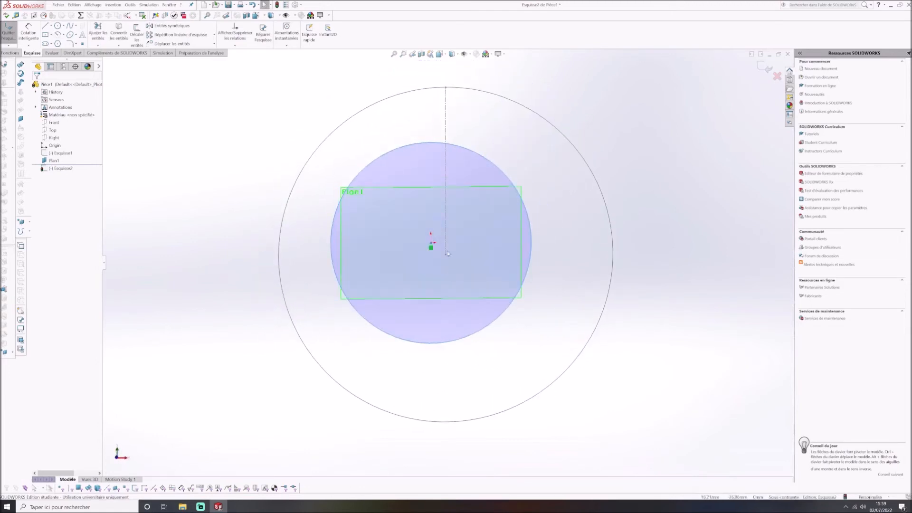
pyautogui.click(440, 53)
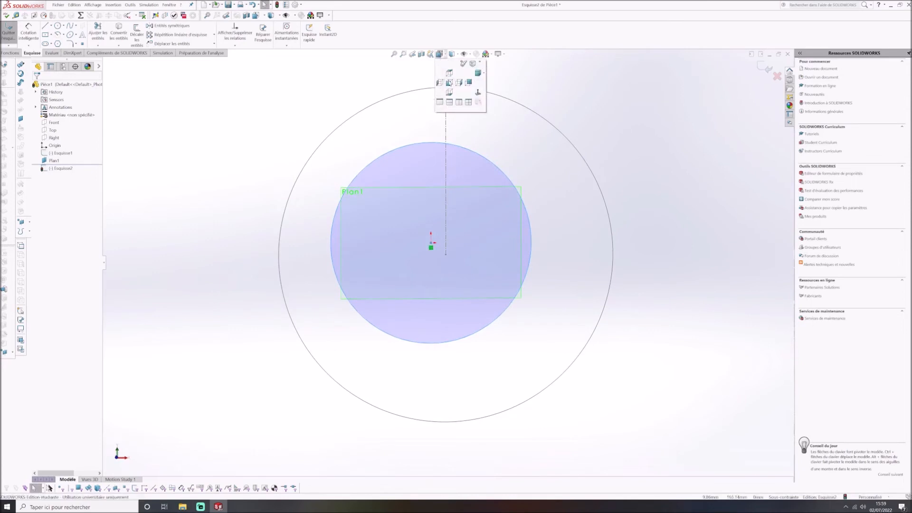
pyautogui.click(449, 83)
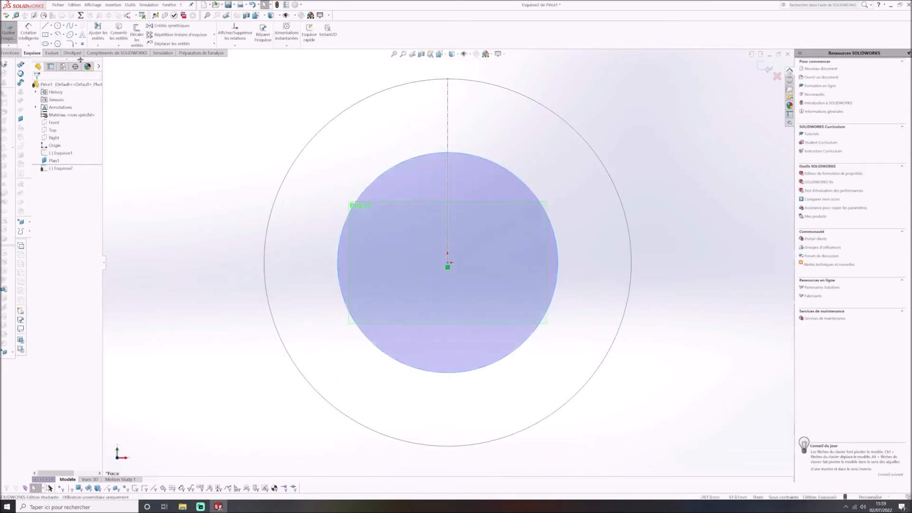
pyautogui.click(48, 27)
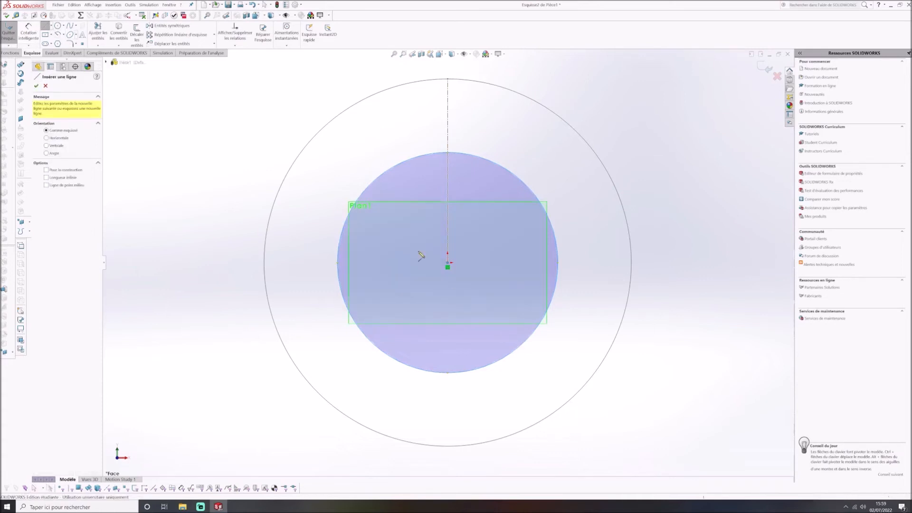
pyautogui.scroll(-4, 420, 255)
pyautogui.scroll(-5, 491, 280)
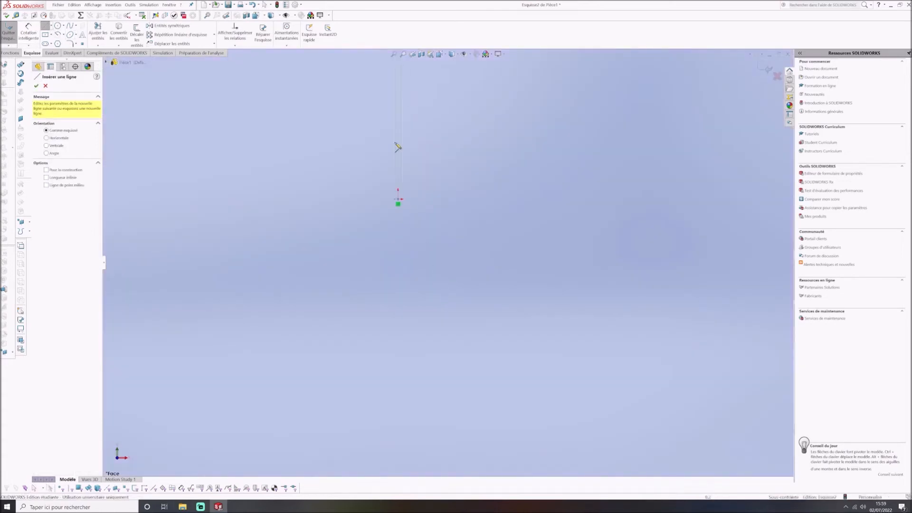
pyautogui.click(402, 229)
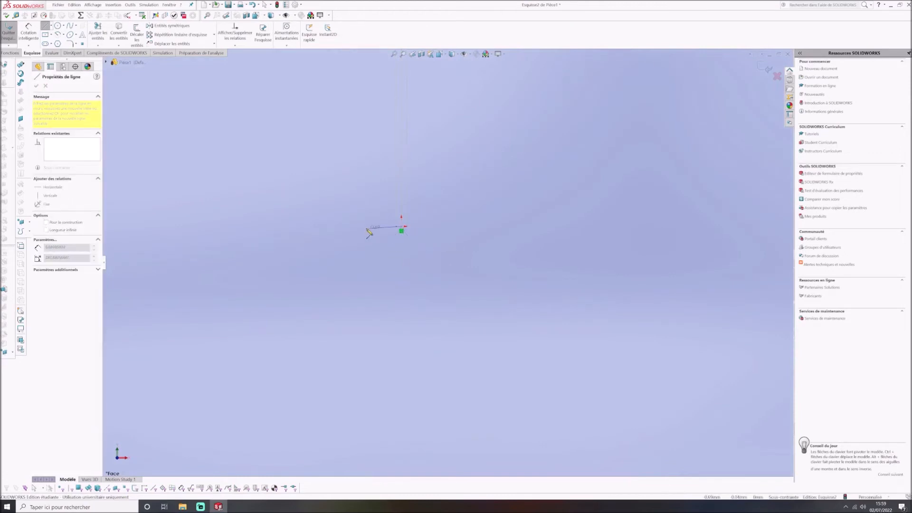
pyautogui.scroll(5, 596, 328)
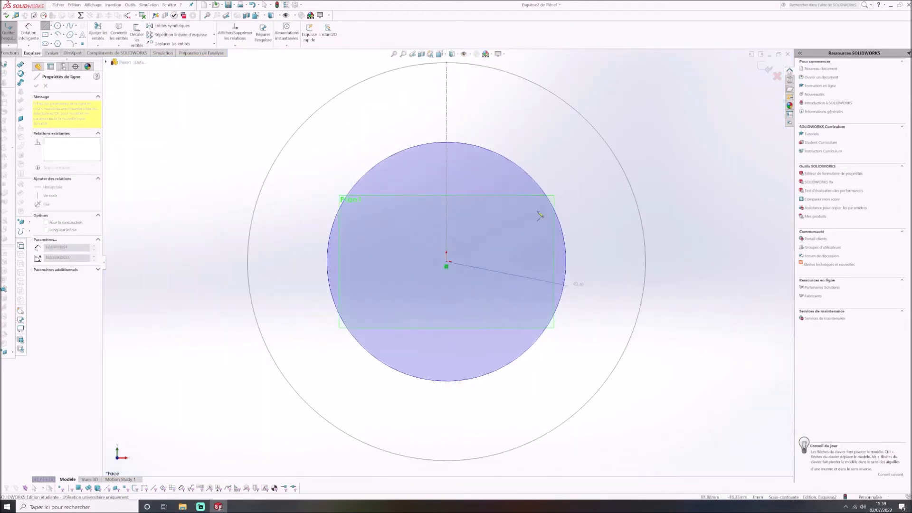
pyautogui.scroll(-6, 455, 151)
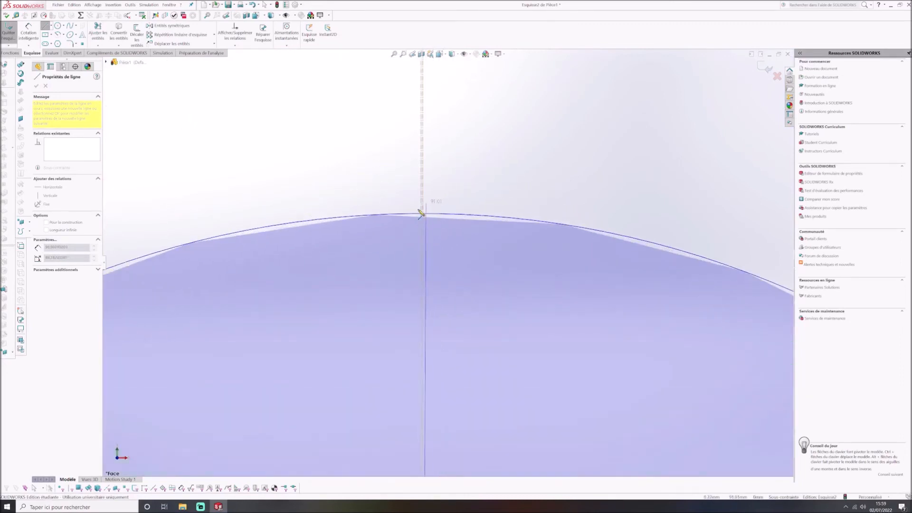
pyautogui.scroll(-5, 421, 214)
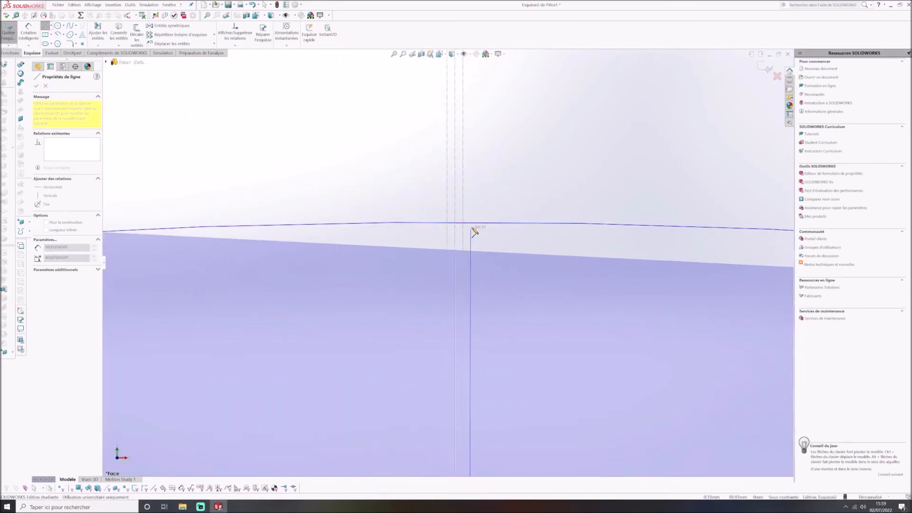
pyautogui.click(457, 224)
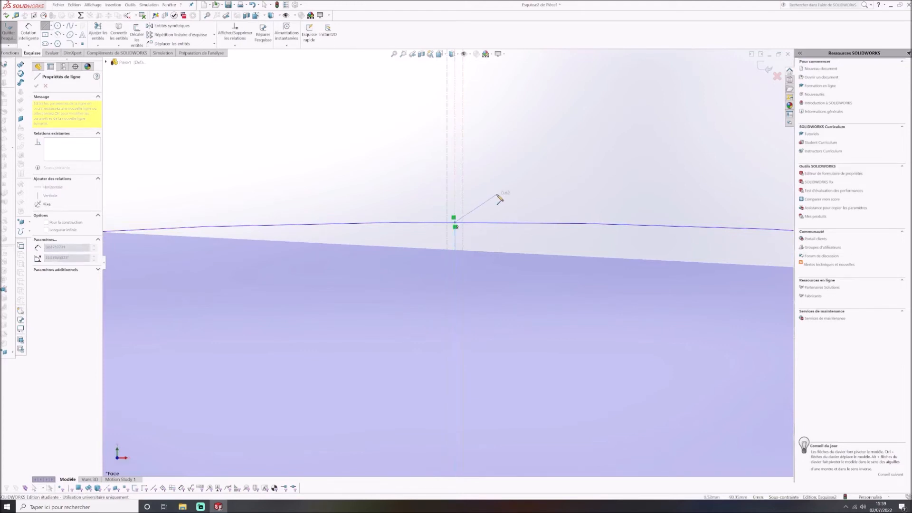
pyautogui.press('Escape')
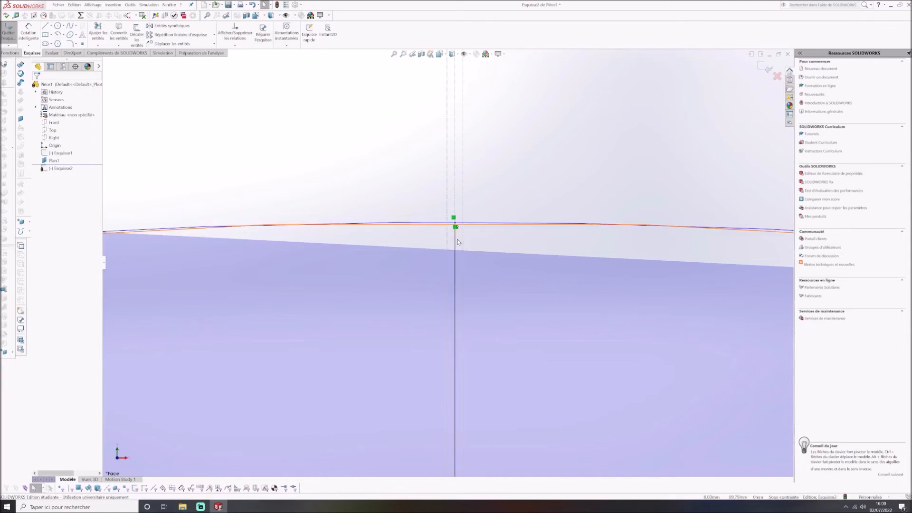
# - Offset the new vertical line by 0.10 mm in both directions
pyautogui.click(137, 35)
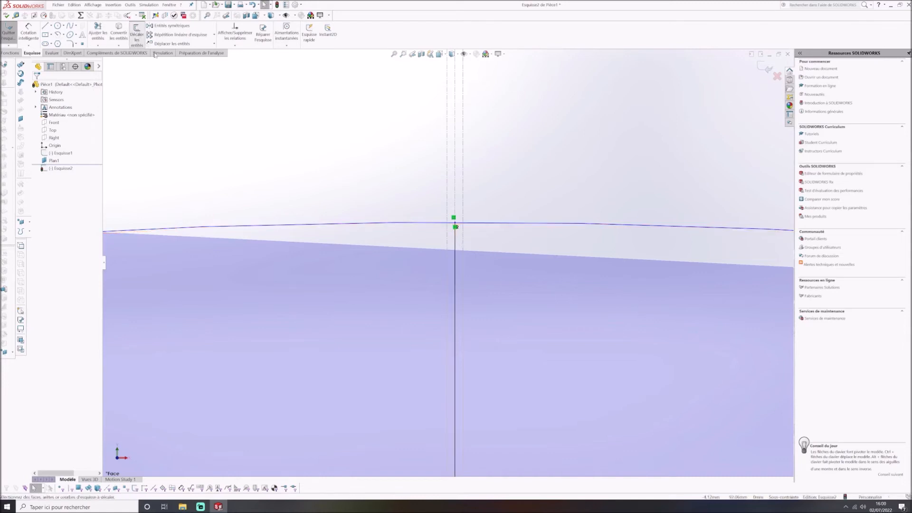
pyautogui.click(456, 244)
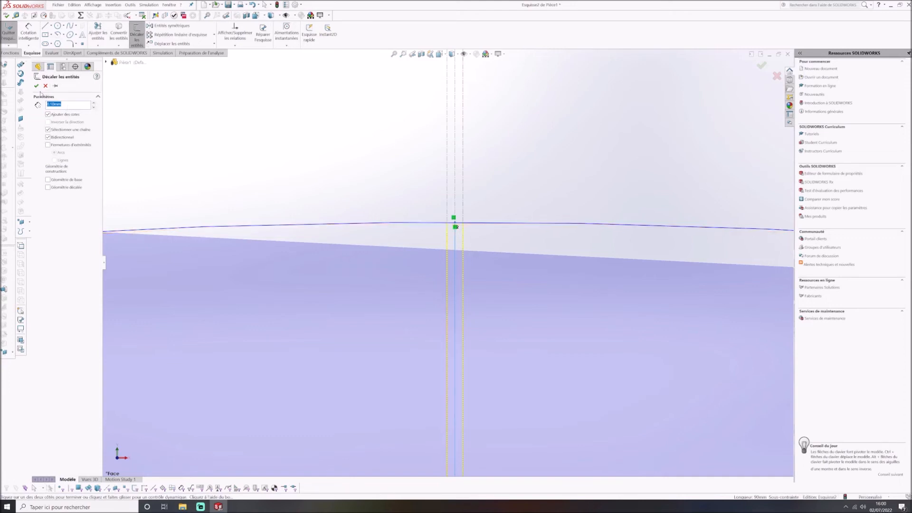
pyautogui.click(38, 87)
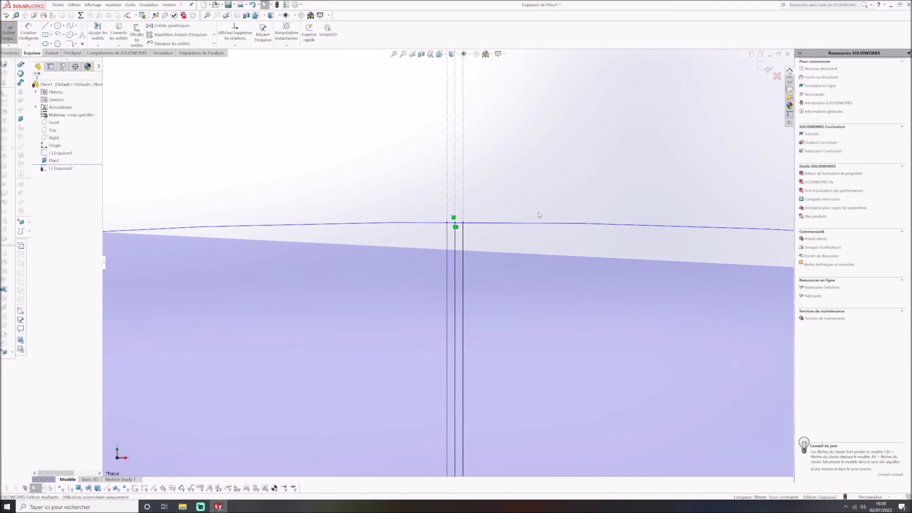
# - Trim away the short piece of the 90 mm radius circle between the two offset vertical lines at its topmost point
pyautogui.scroll(-3, 538, 213)
pyautogui.scroll(-3, 365, 266)
pyautogui.scroll(-2, 470, 201)
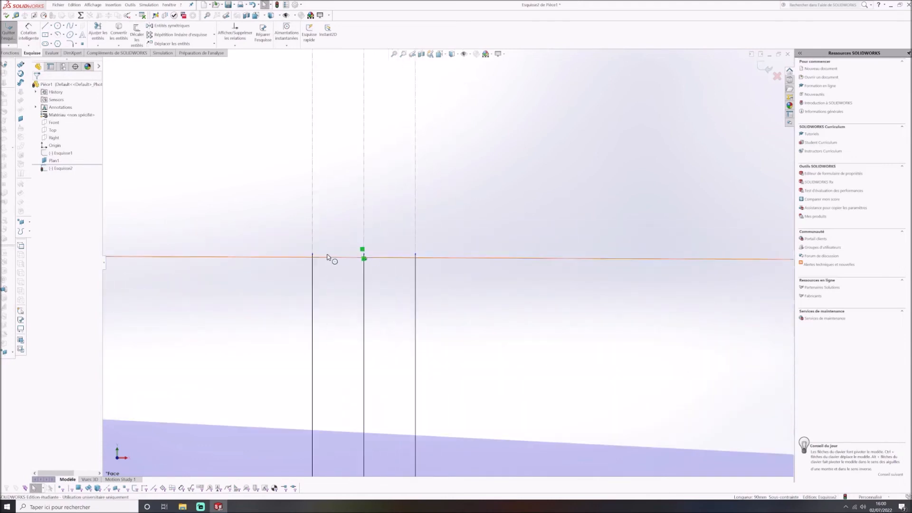
pyautogui.scroll(-1, 332, 258)
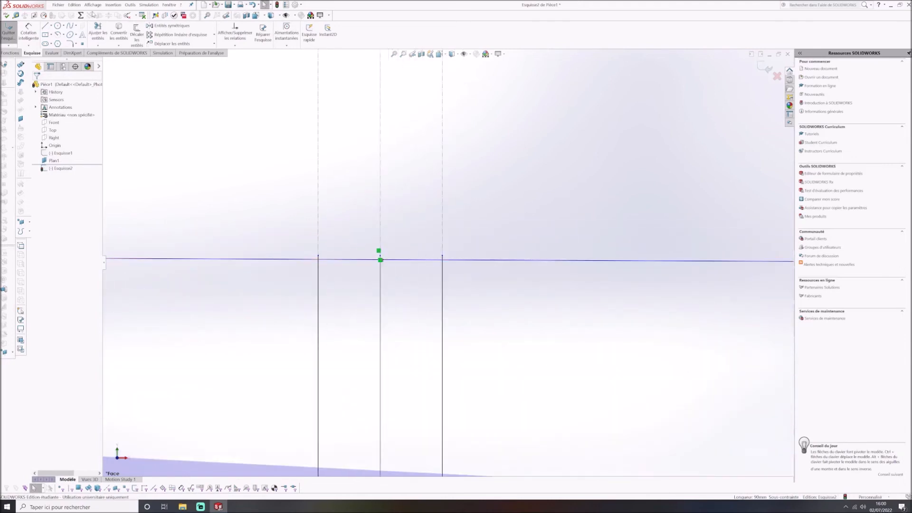
pyautogui.click(97, 31)
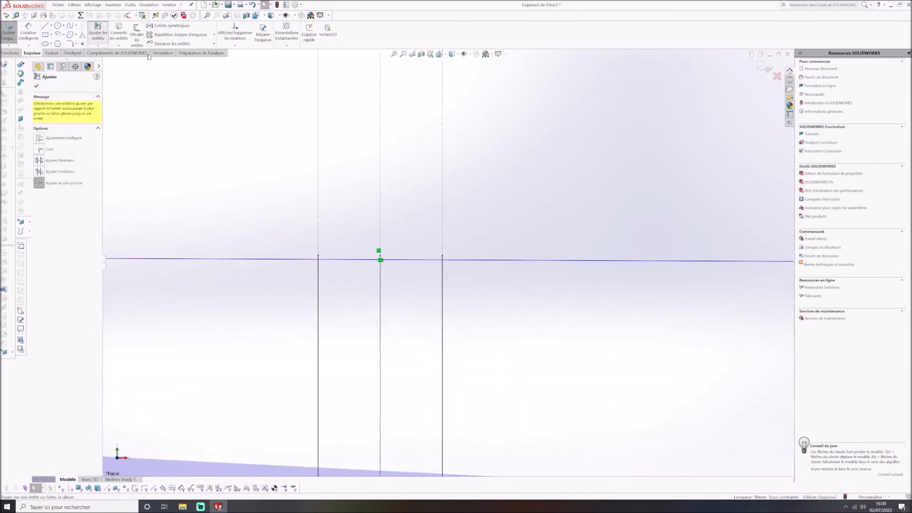
pyautogui.click(364, 260)
pyautogui.click(418, 259)
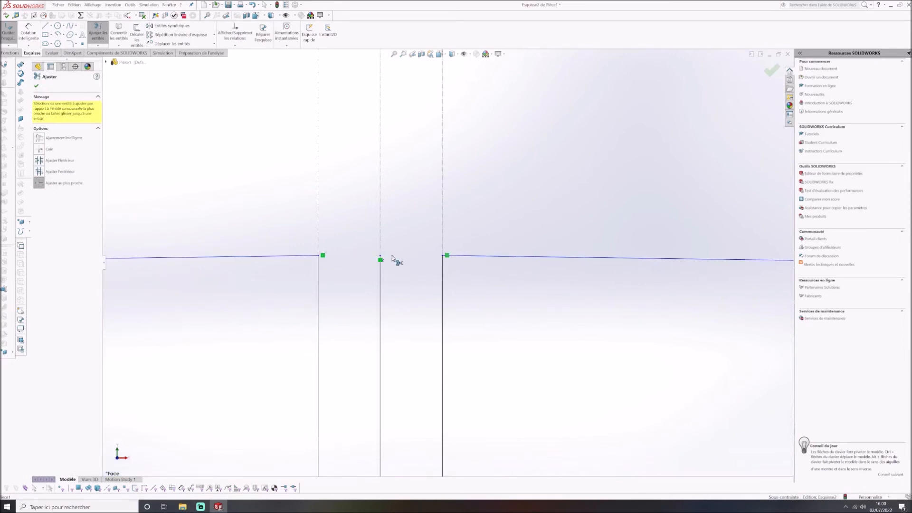
pyautogui.press('Escape')
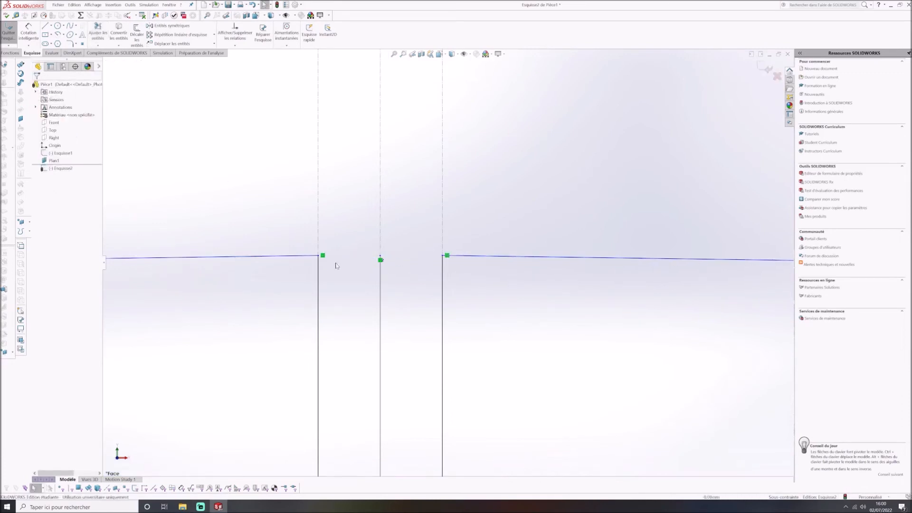
# - Convert the central vertical line and its two offset lines to construction geometry
pyautogui.click(318, 299)
pyautogui.rightClick(318, 300)
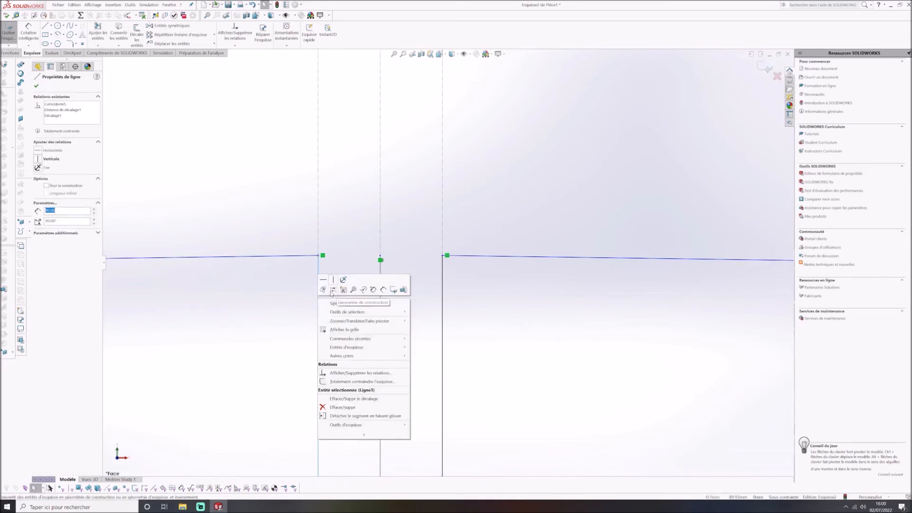
pyautogui.click(332, 290)
pyautogui.click(340, 291)
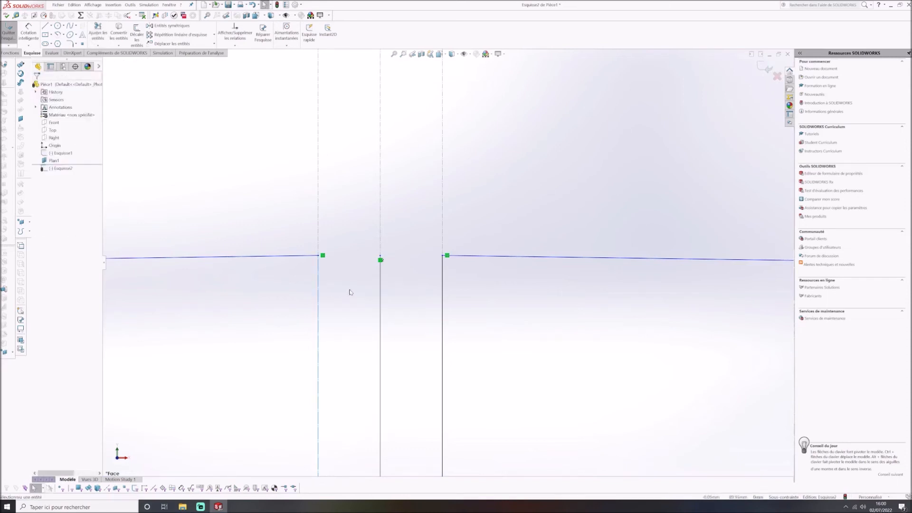
pyautogui.click(381, 295)
pyautogui.rightClick(381, 296)
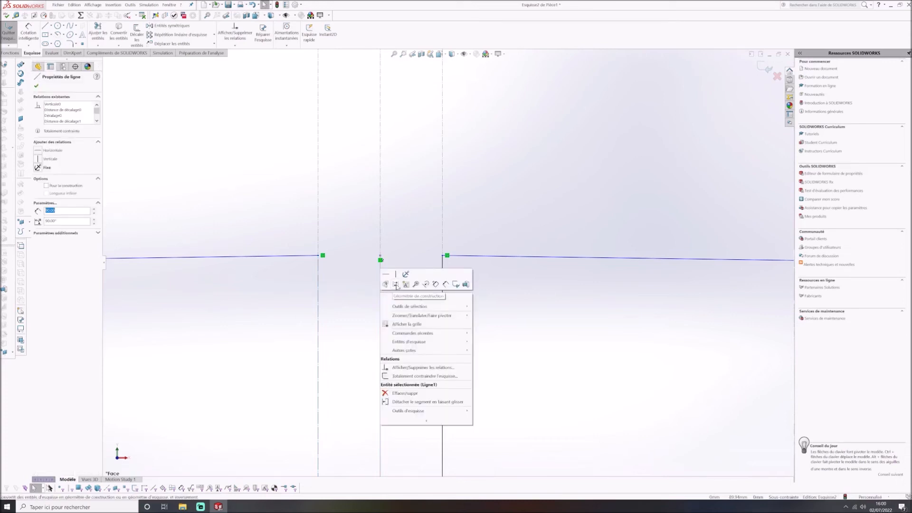
pyautogui.click(397, 284)
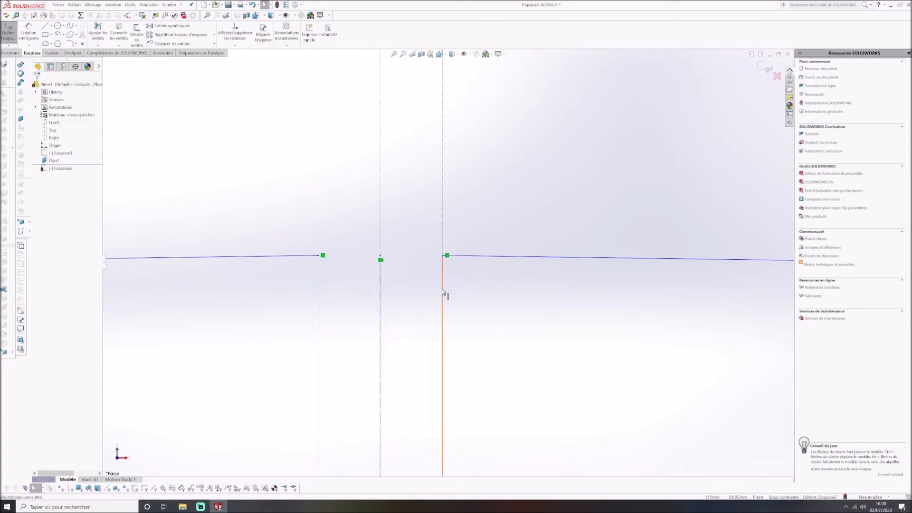
pyautogui.click(442, 292)
pyautogui.rightClick(442, 291)
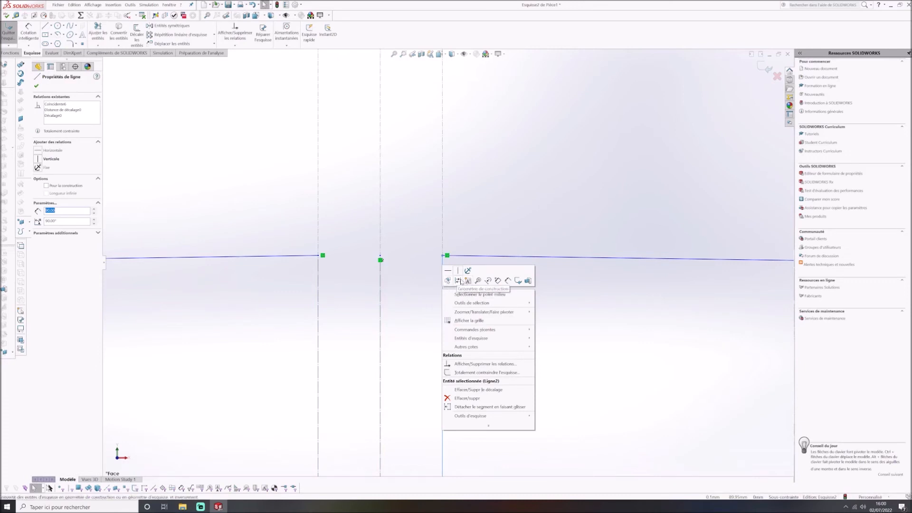
pyautogui.click(457, 281)
# - Finish and exit the sketch of the gapped 90 mm radius circle on the offset plane
pyautogui.scroll(15, 427, 359)
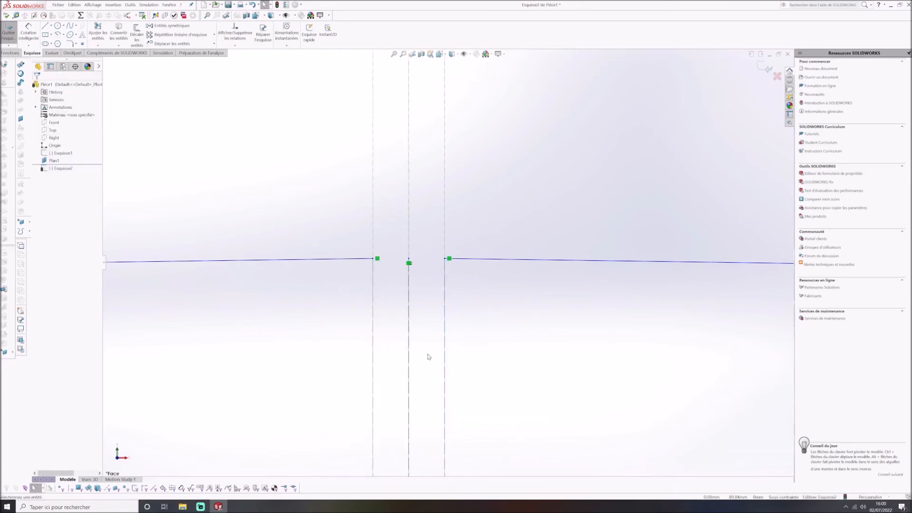
pyautogui.scroll(10, 503, 373)
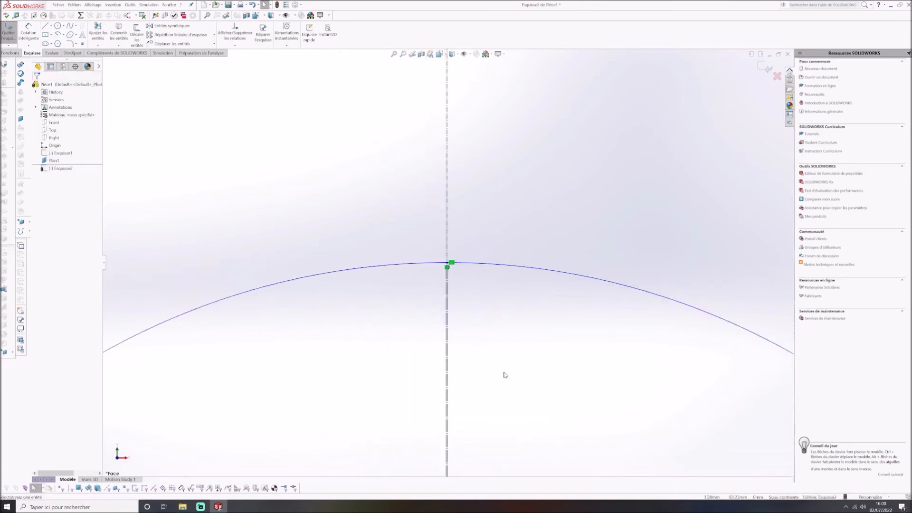
pyautogui.moveTo(509, 387); pyautogui.dragTo(486, 340, button='middle')
pyautogui.scroll(5, 501, 348)
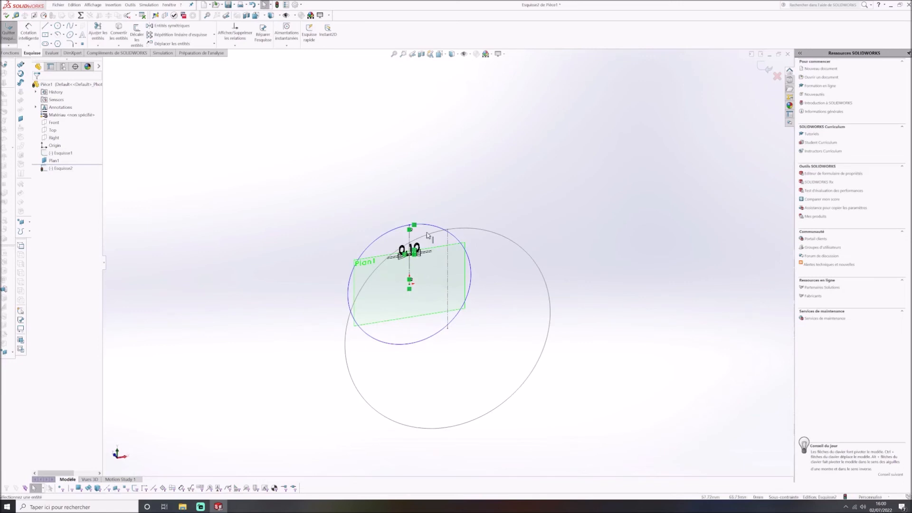
pyautogui.click(765, 68)
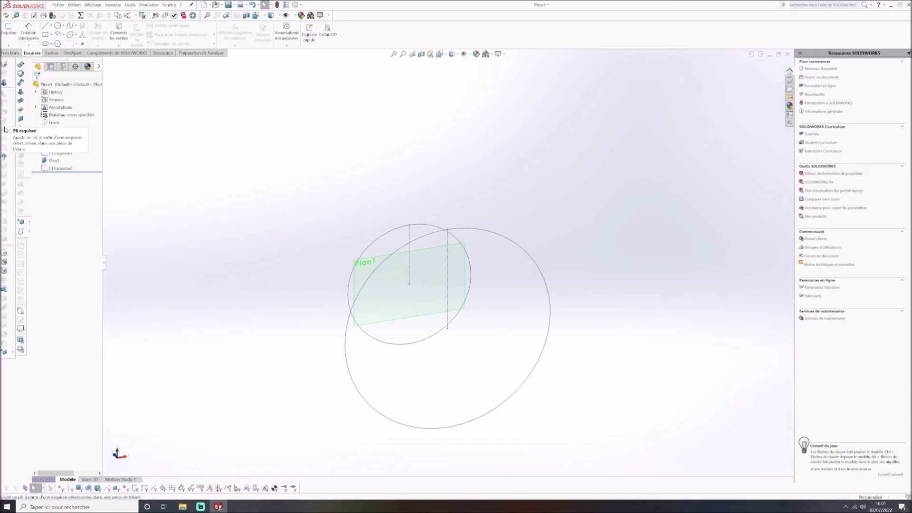
# - Create a sheet metal lofted bend with the formed method, using the large circle sketch and the small circle sketch as profiles
pyautogui.click(93, 5)
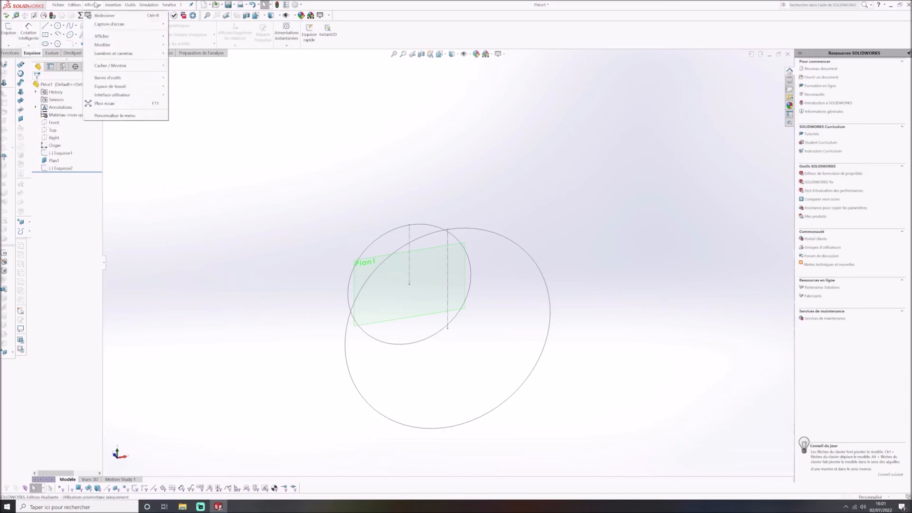
pyautogui.moveTo(112, 77)
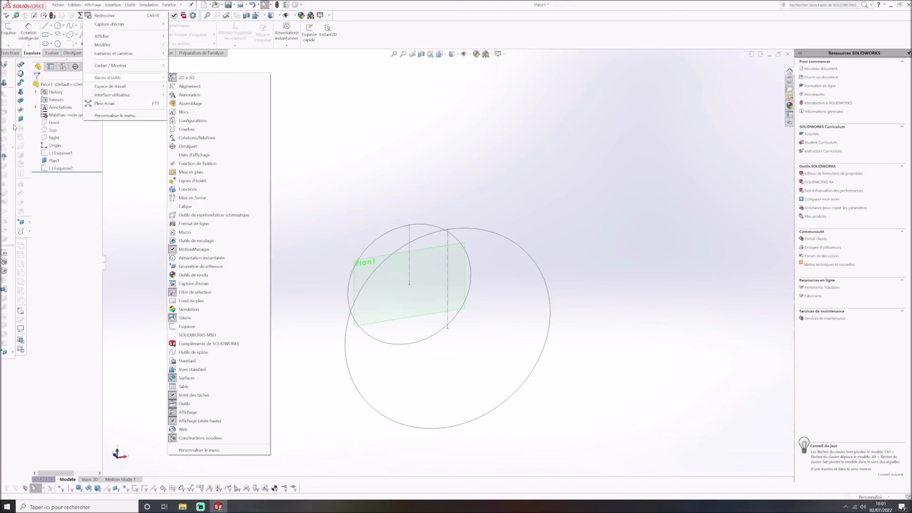
pyautogui.click(4, 83)
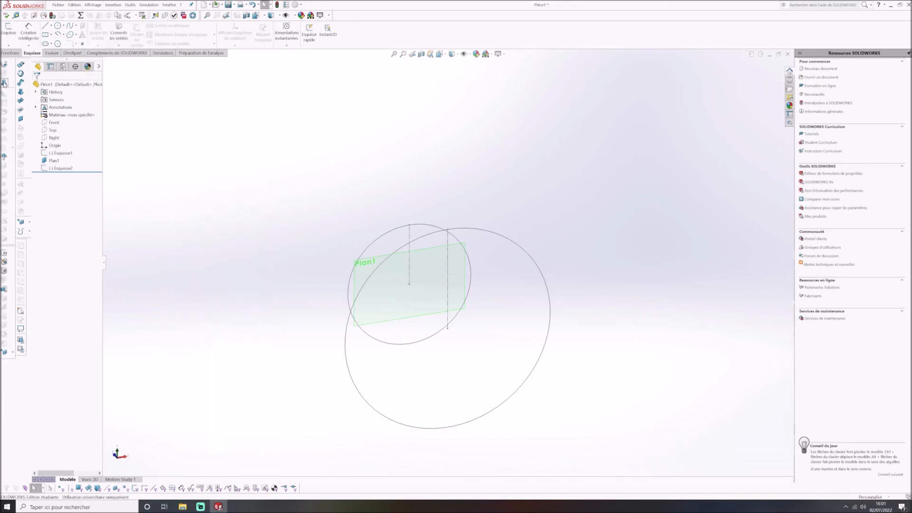
pyautogui.click(4, 83)
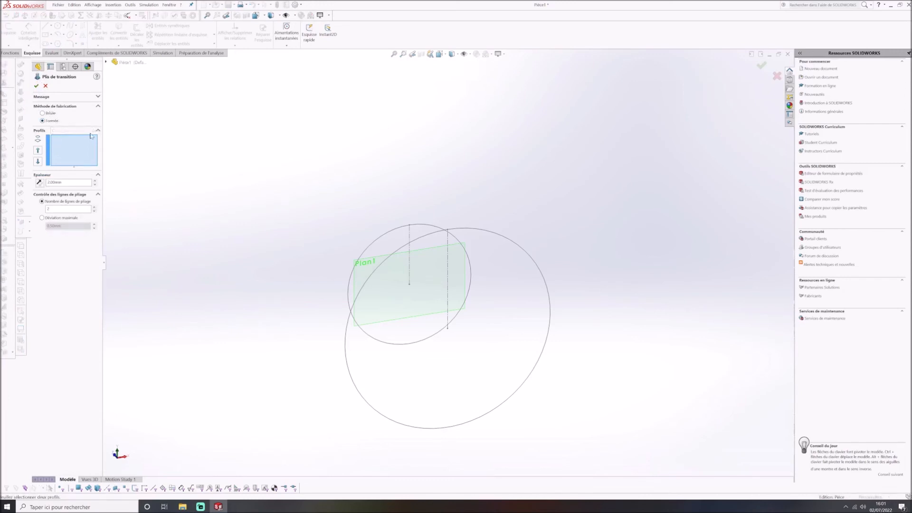
pyautogui.click(357, 390)
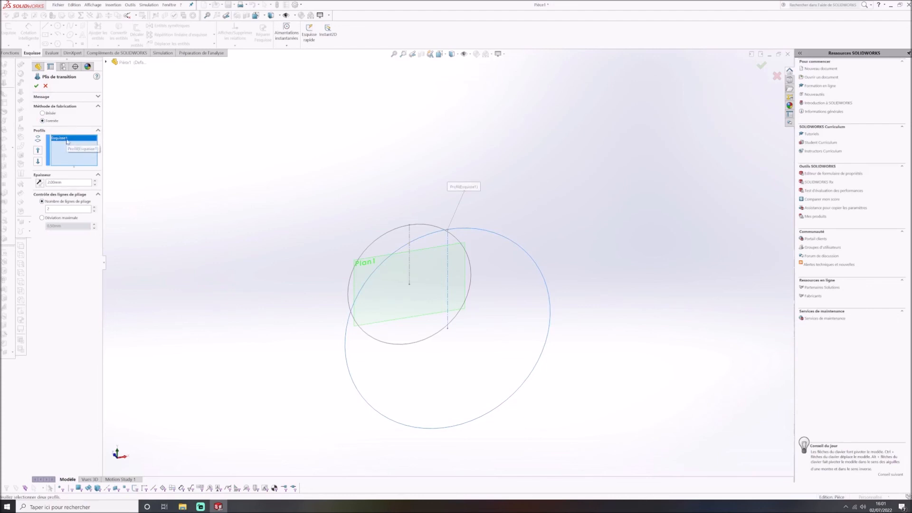
pyautogui.click(391, 346)
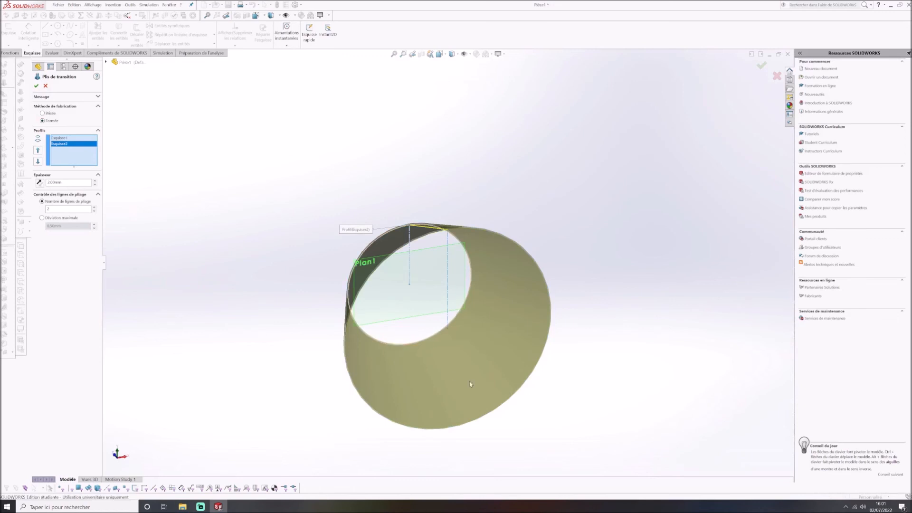
pyautogui.moveTo(459, 361); pyautogui.dragTo(505, 267, button='middle')
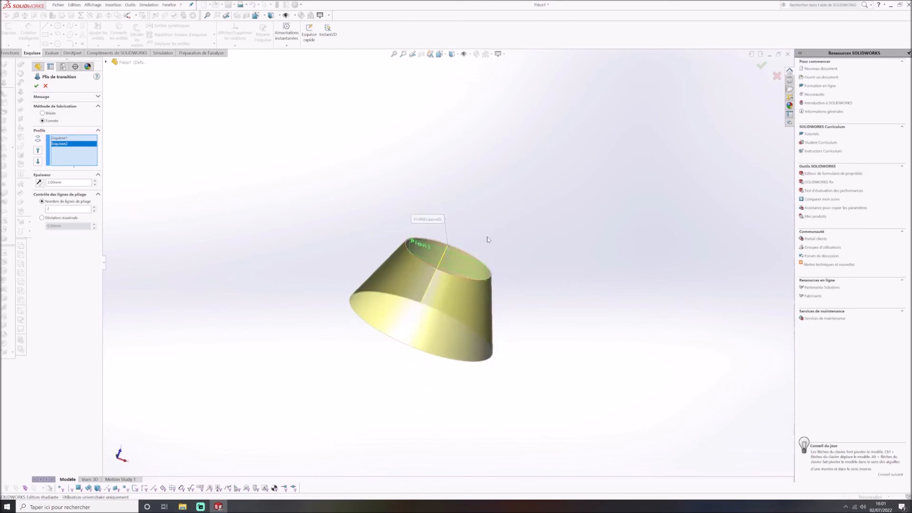
pyautogui.moveTo(449, 307); pyautogui.dragTo(397, 379, button='middle')
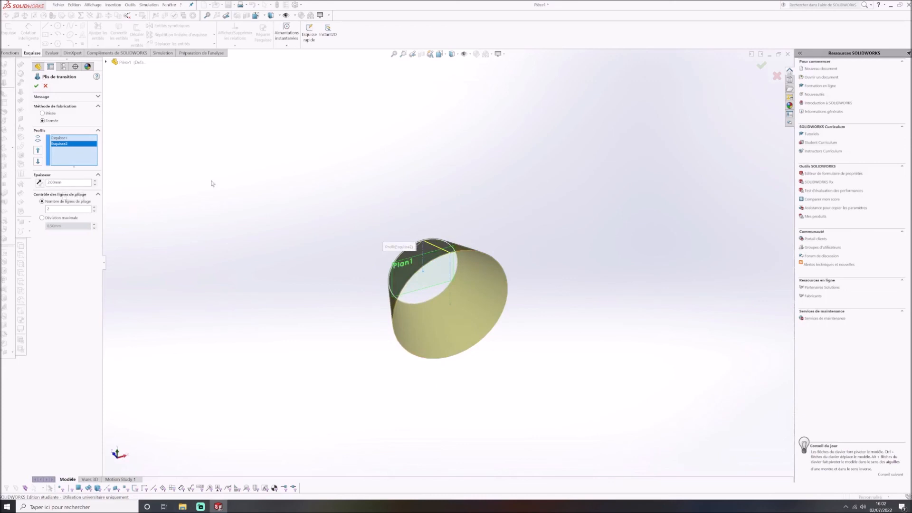
pyautogui.click(37, 86)
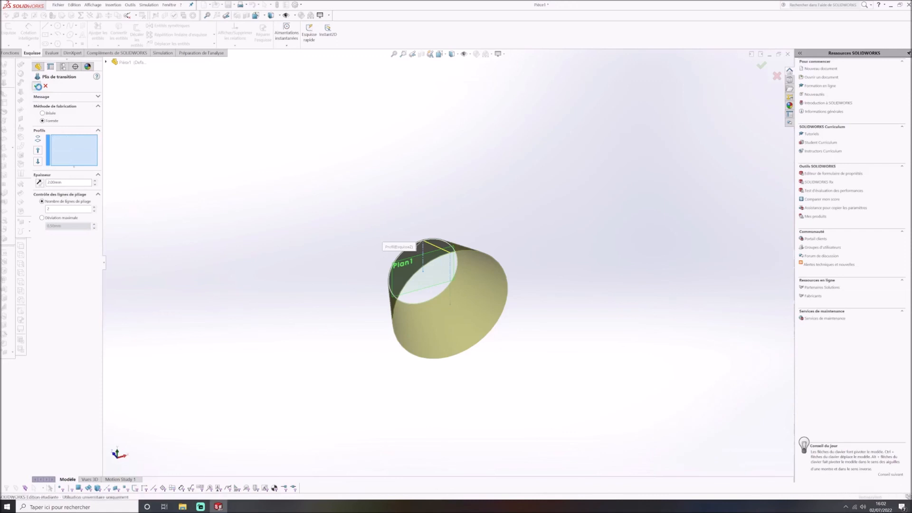
# - Flatten the conical lofted bend and examine its flat pattern from the bottom view
pyautogui.moveTo(458, 309); pyautogui.dragTo(446, 368, button='middle')
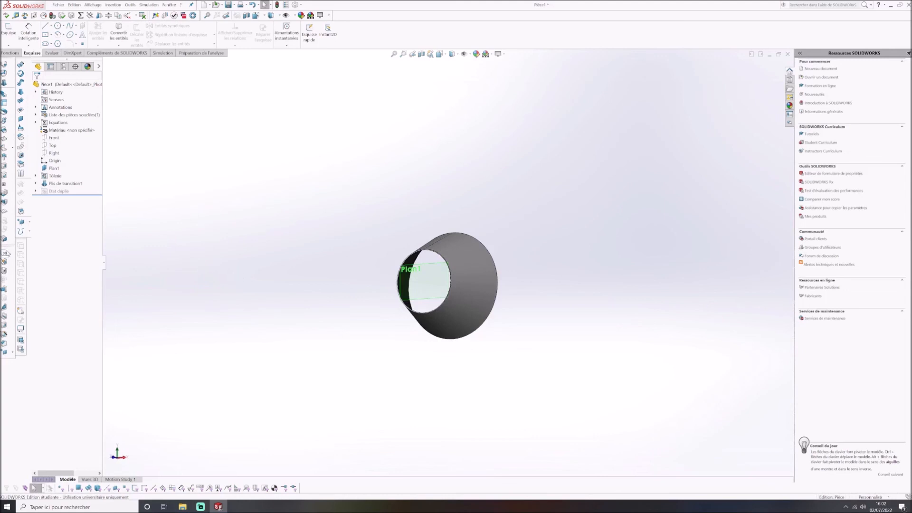
pyautogui.click(4, 214)
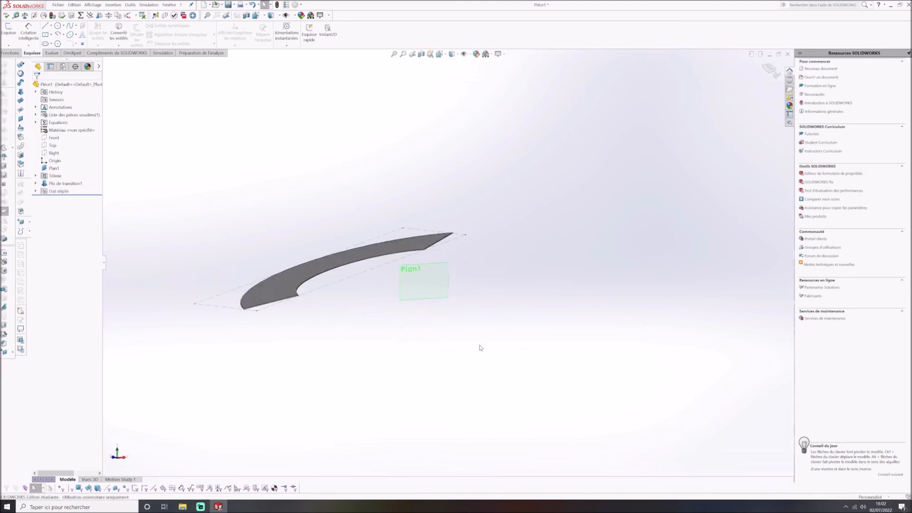
pyautogui.click(439, 54)
pyautogui.click(460, 88)
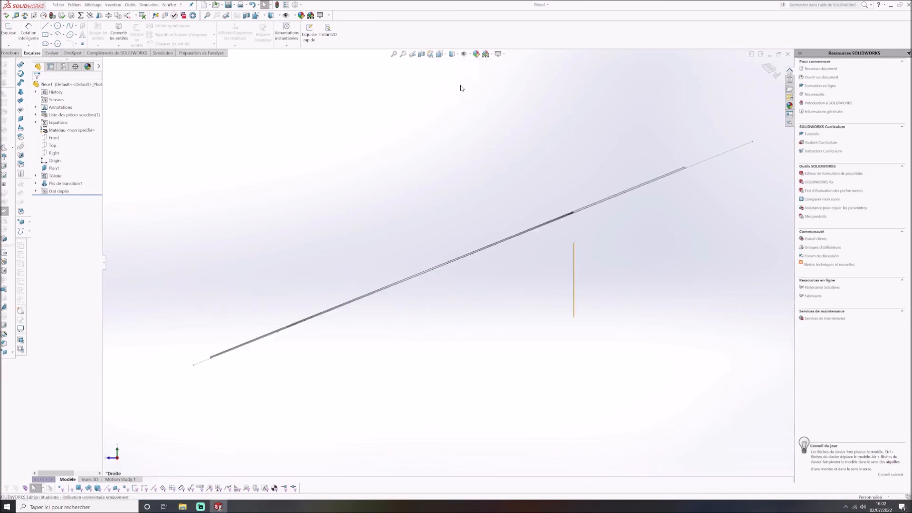
pyautogui.click(439, 53)
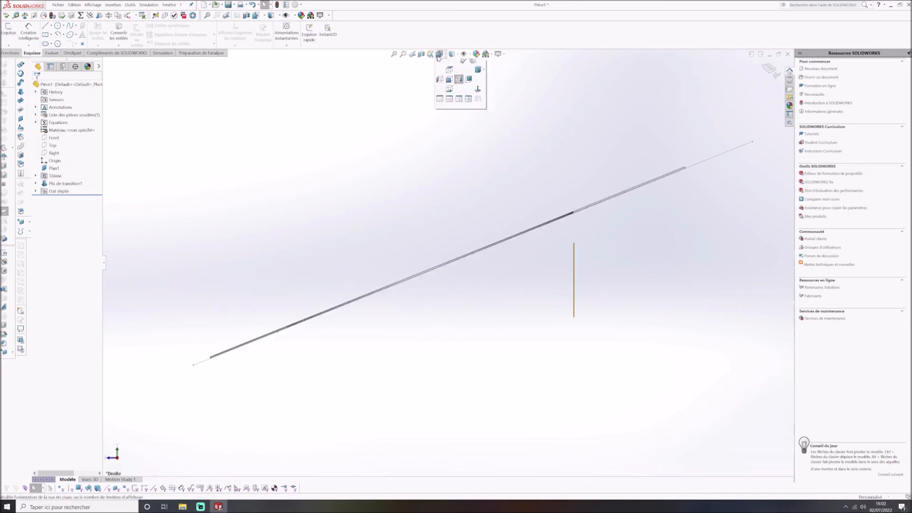
pyautogui.click(449, 92)
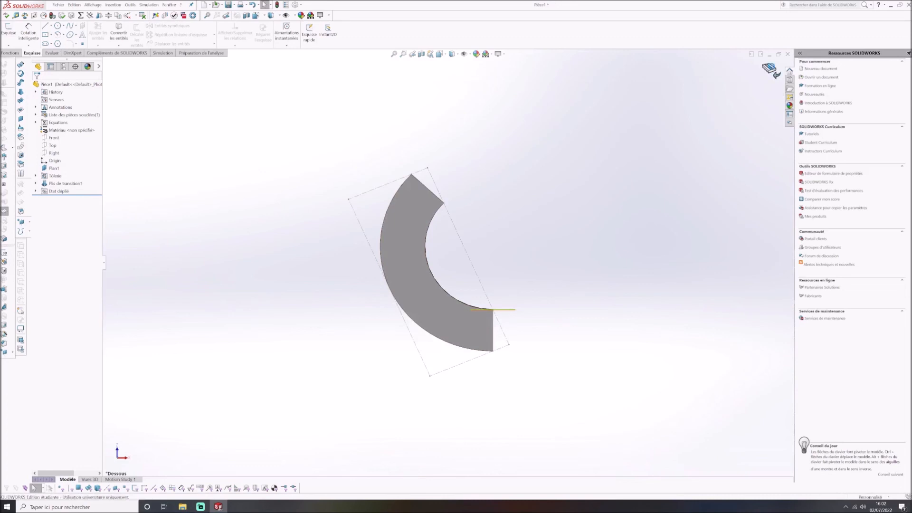
# - Exit the flat pattern to return to the folded cone and examine it from an angled view
pyautogui.click(772, 71)
pyautogui.moveTo(479, 312); pyautogui.dragTo(472, 383, button='middle')
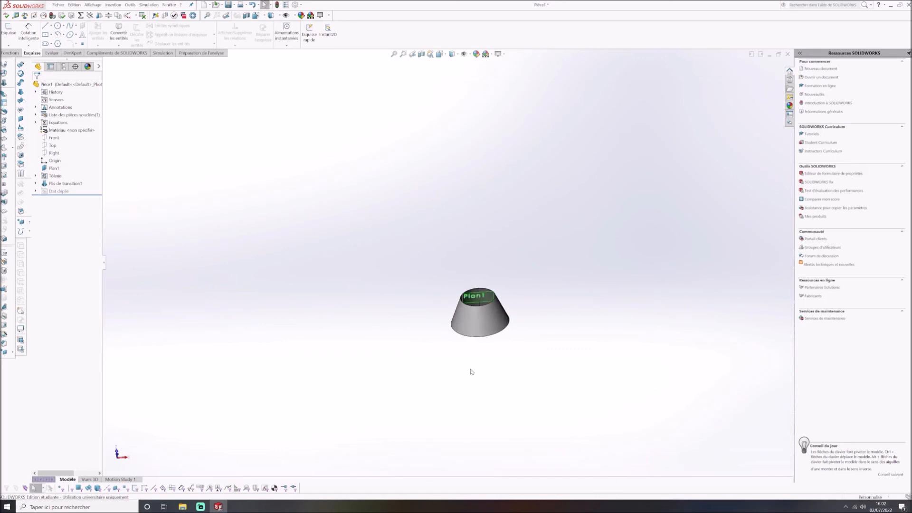
pyautogui.scroll(-2, 508, 354)
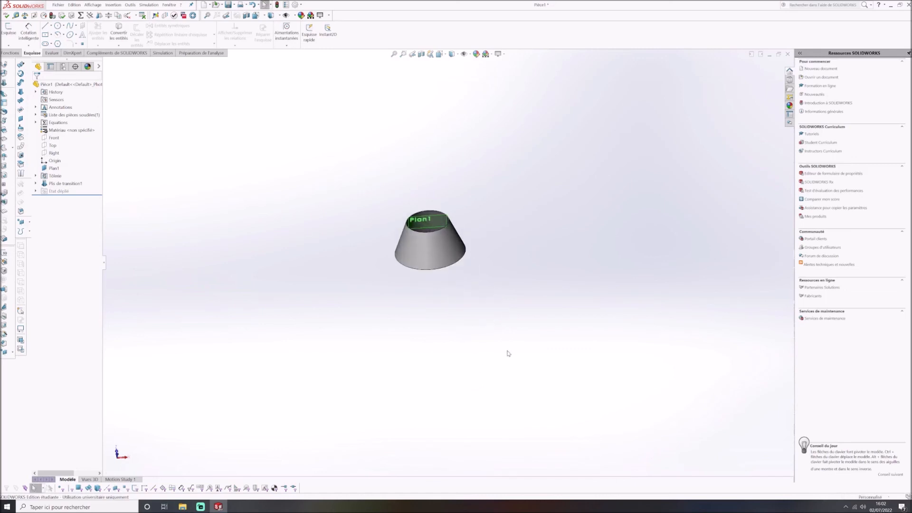
pyautogui.scroll(-3, 445, 267)
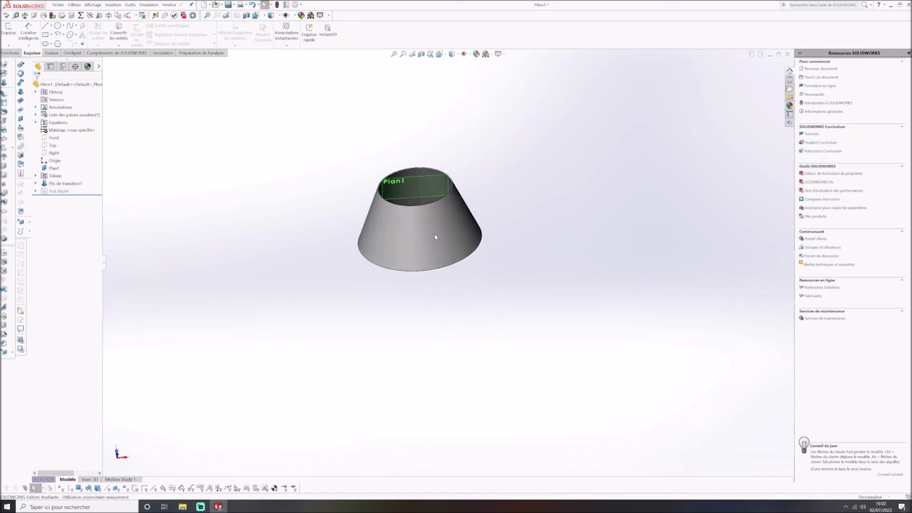